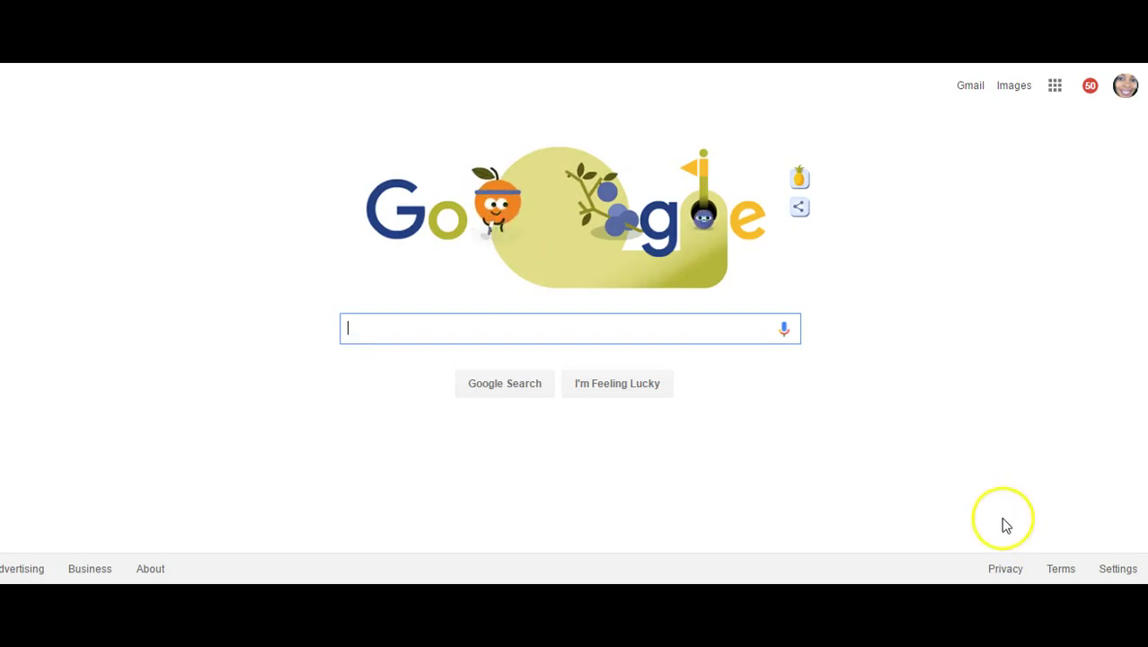
Search Google for 'bluehost' and open the top official Bluehost result.
mouse_move(748, 225)
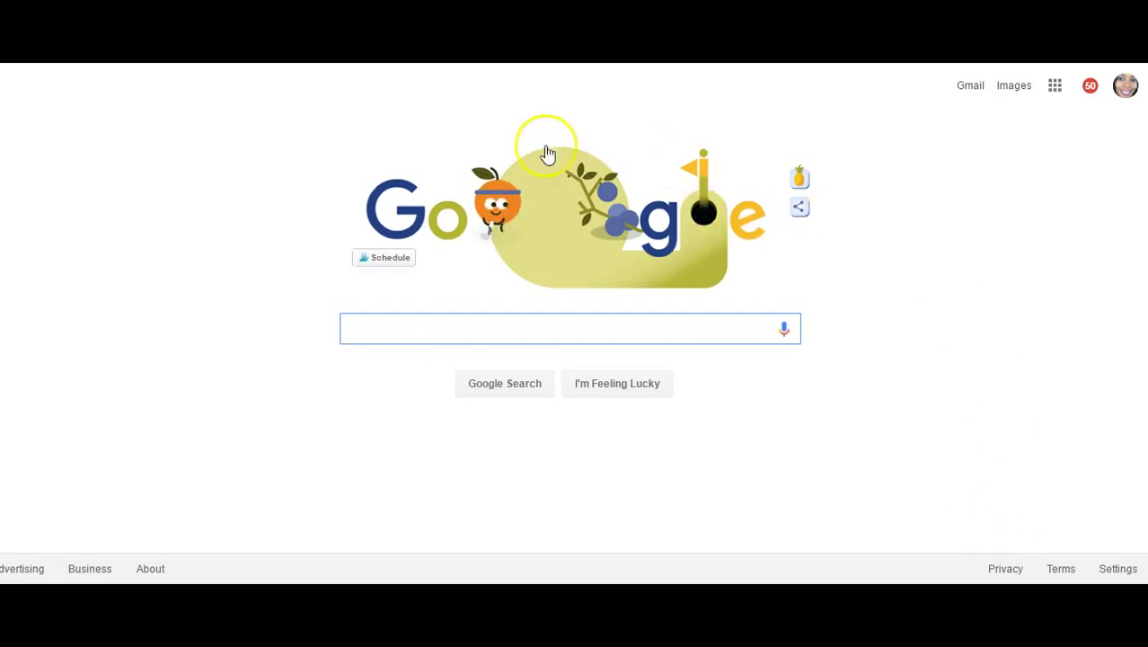
left_click(513, 329)
type("bluehost")
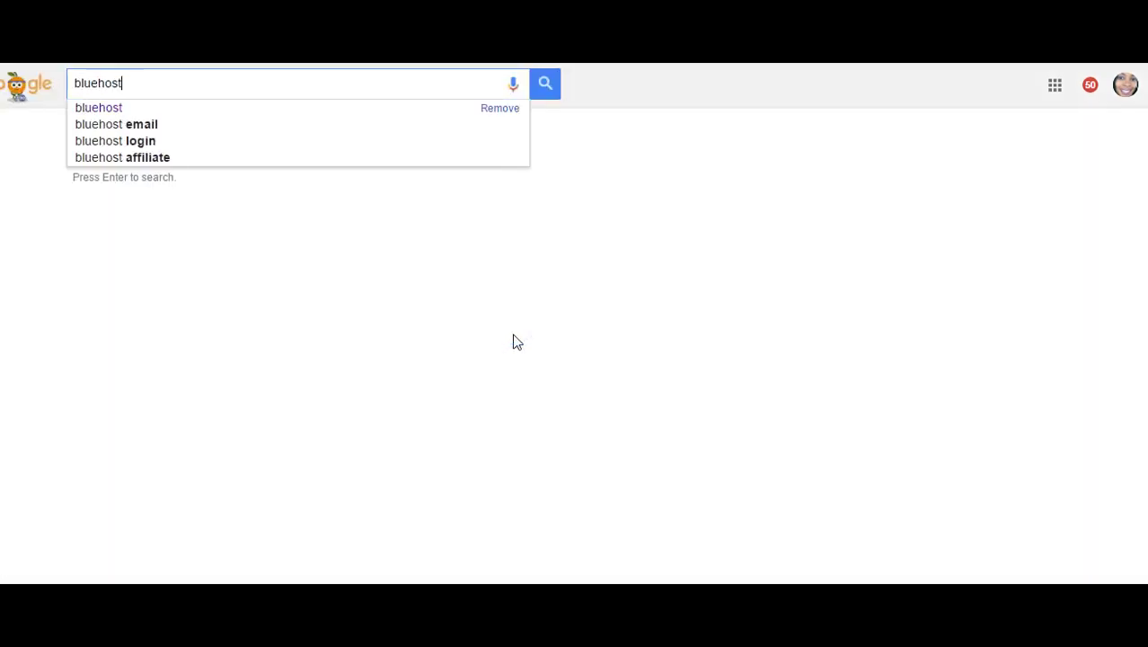
key("Return")
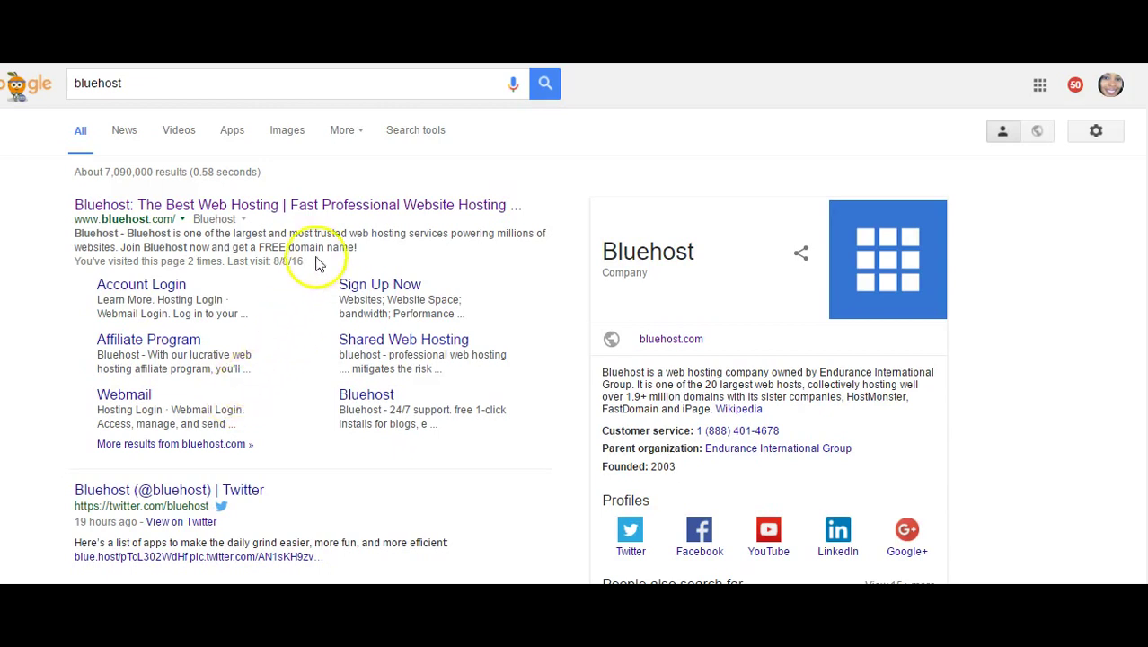
left_click(308, 207)
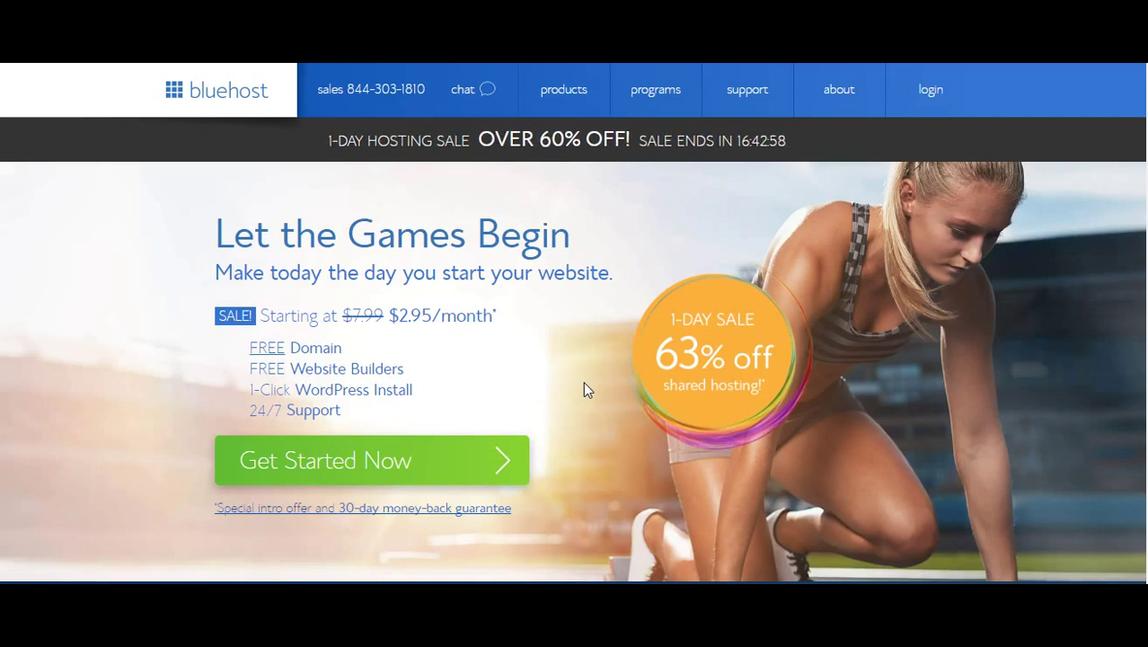
left_click(474, 503)
left_click(473, 463)
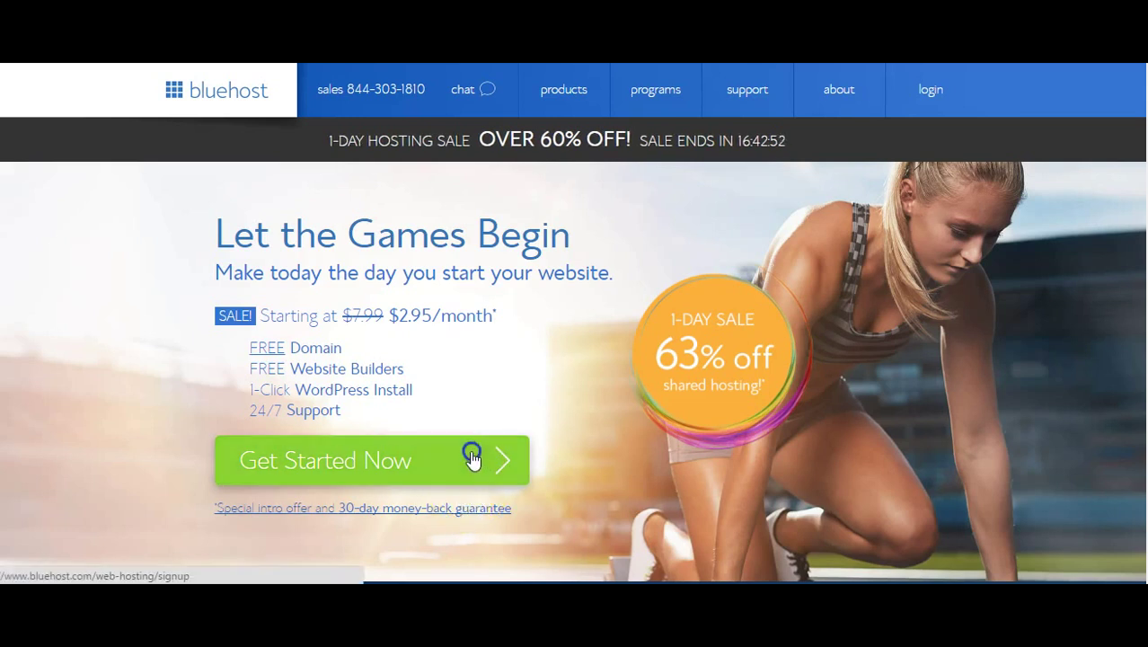
Choose the Basic hosting plan and request the new domain workfromhomepath.com.
left_click(463, 462)
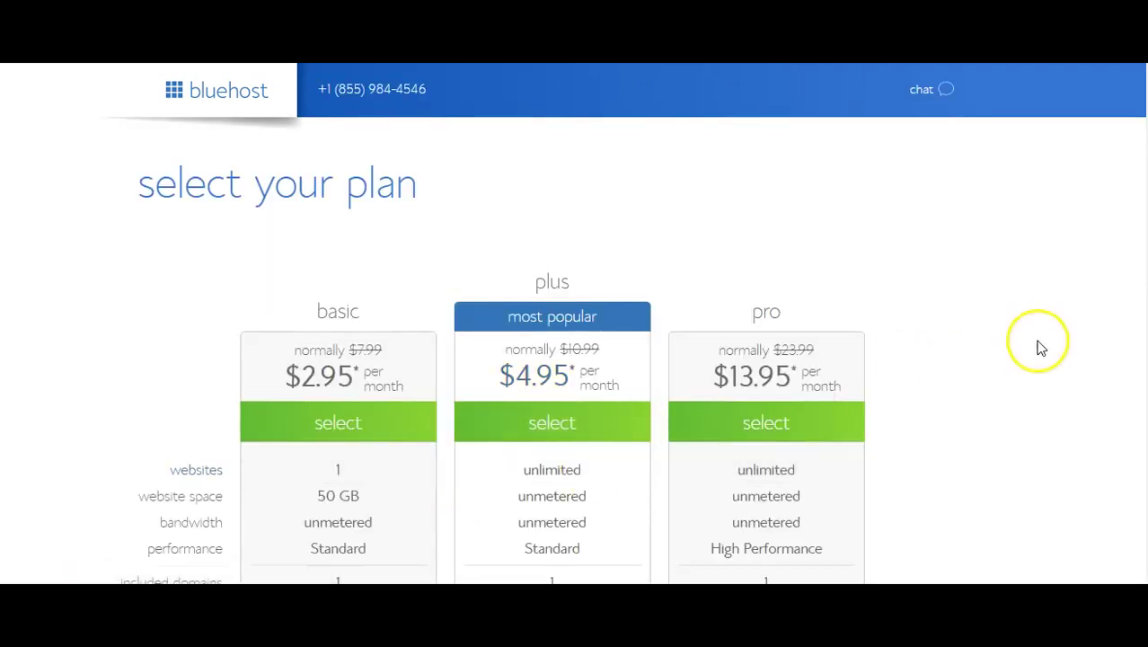
scroll(1037, 341, "down", 2)
scroll(1037, 345, "up", 2)
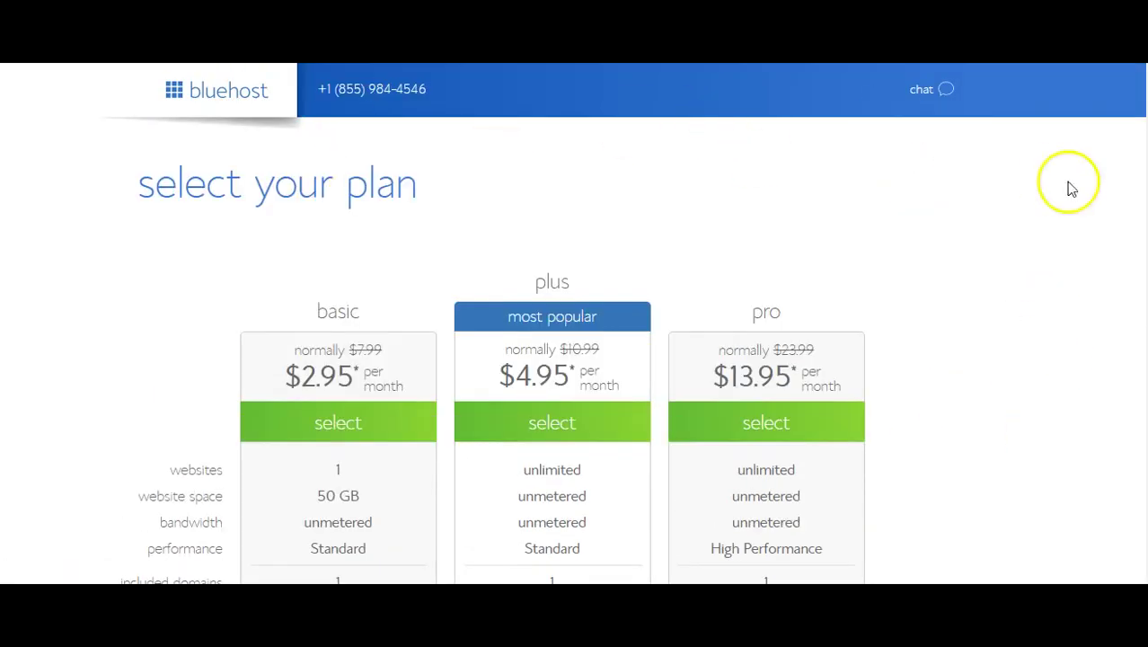
scroll(1073, 238, "down", 2)
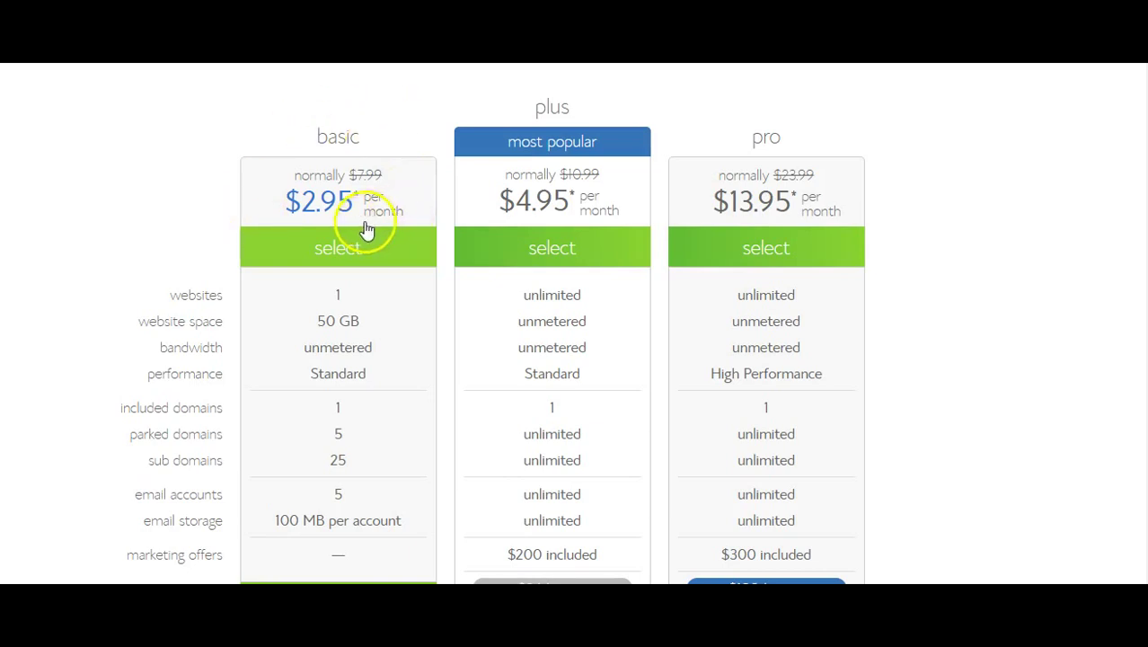
scroll(364, 226, "down", 3)
left_click(353, 338)
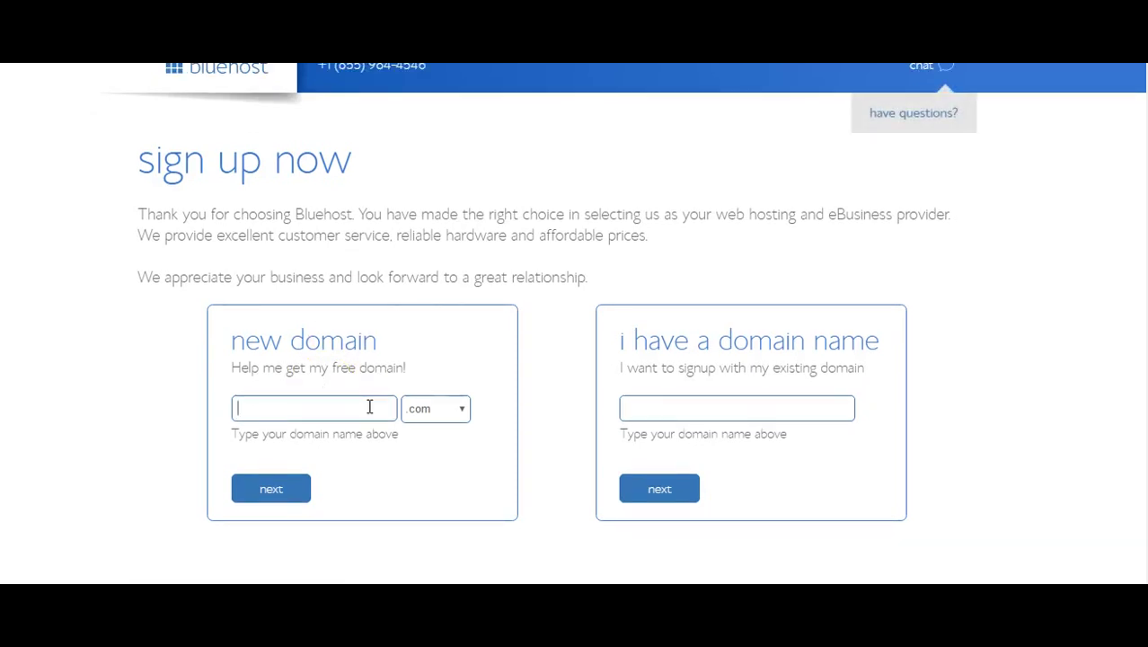
type("workfromhom")
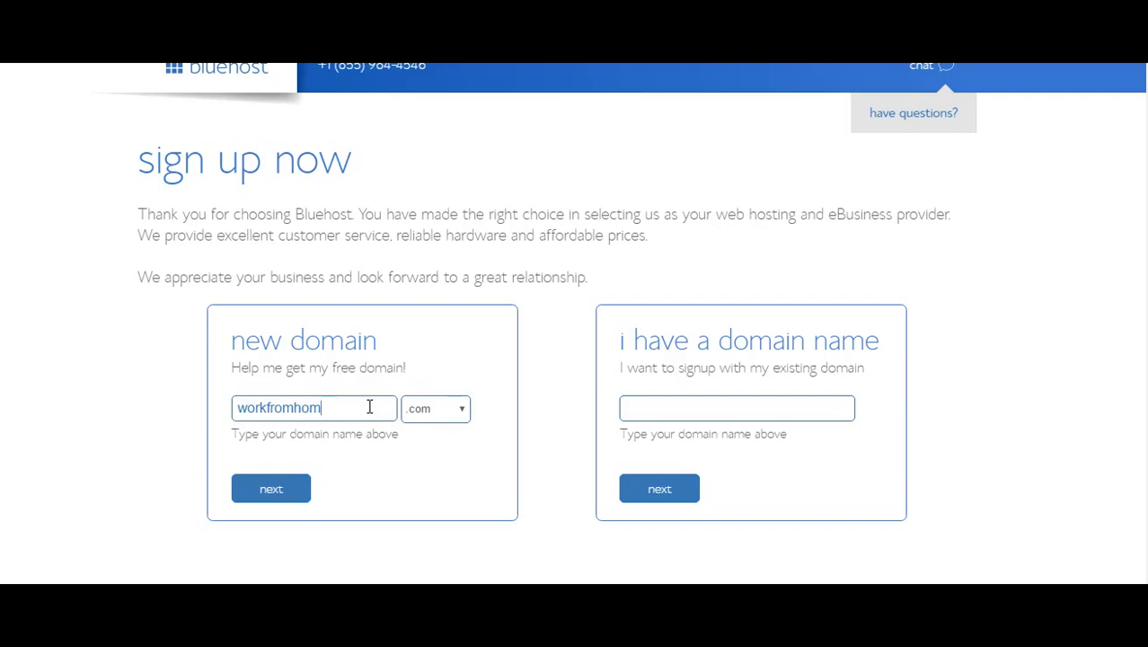
type("epath")
left_click(289, 487)
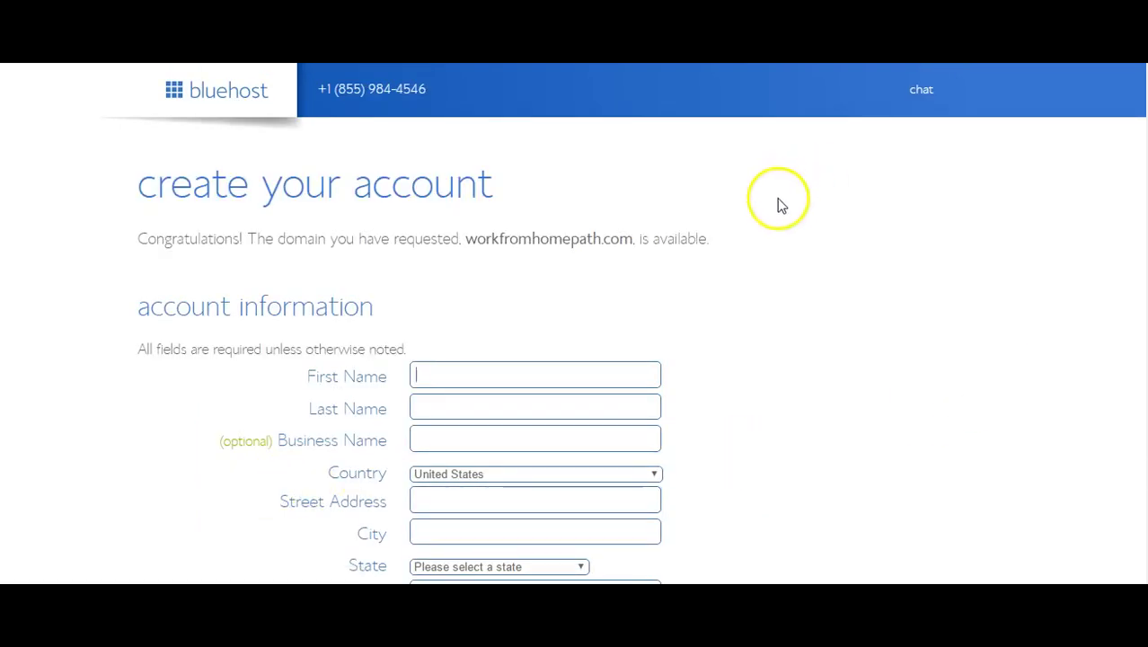
Scroll down the create-account form to the package information summary.
scroll(870, 334, "down", 1)
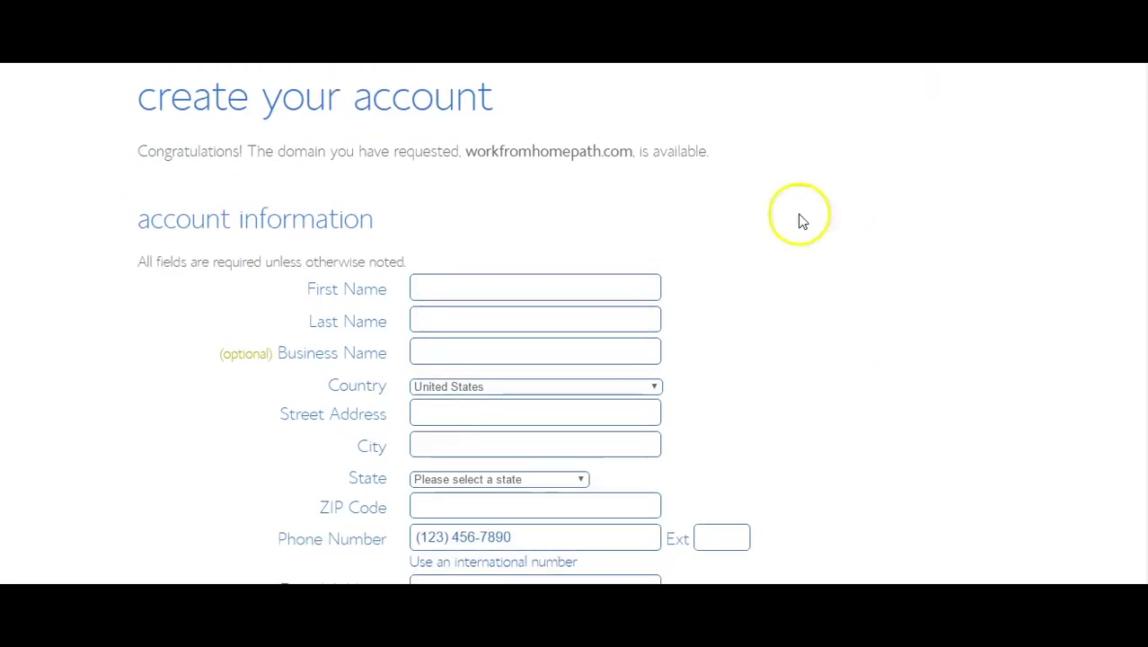
scroll(904, 278, "down", 1)
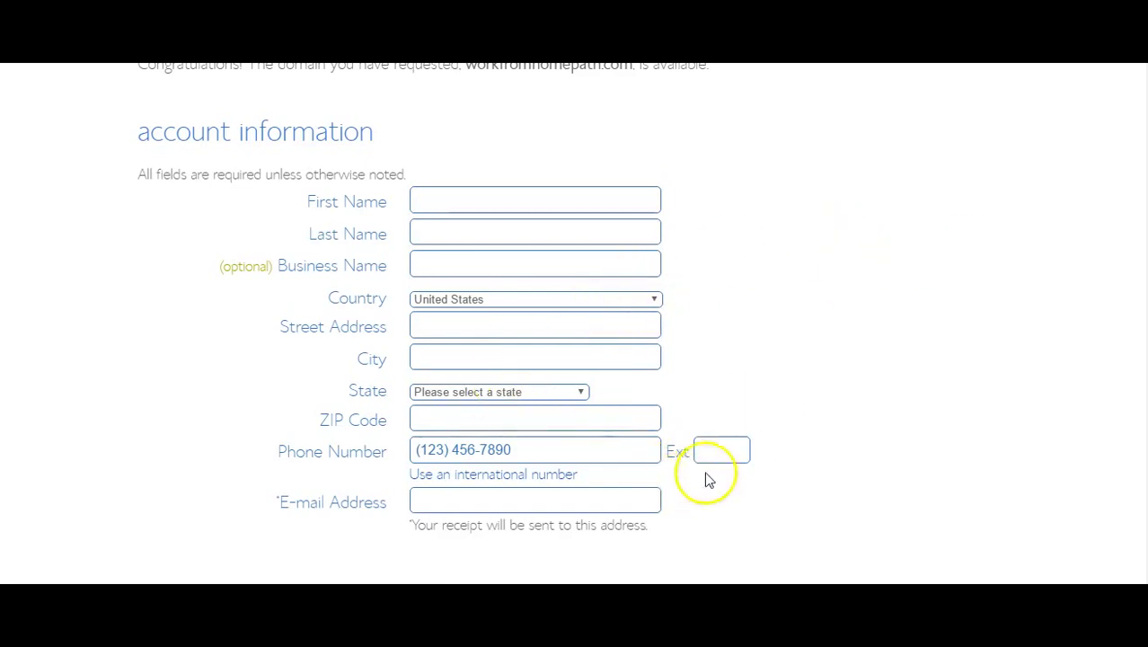
scroll(941, 244, "down", 2)
scroll(942, 244, "down", 4)
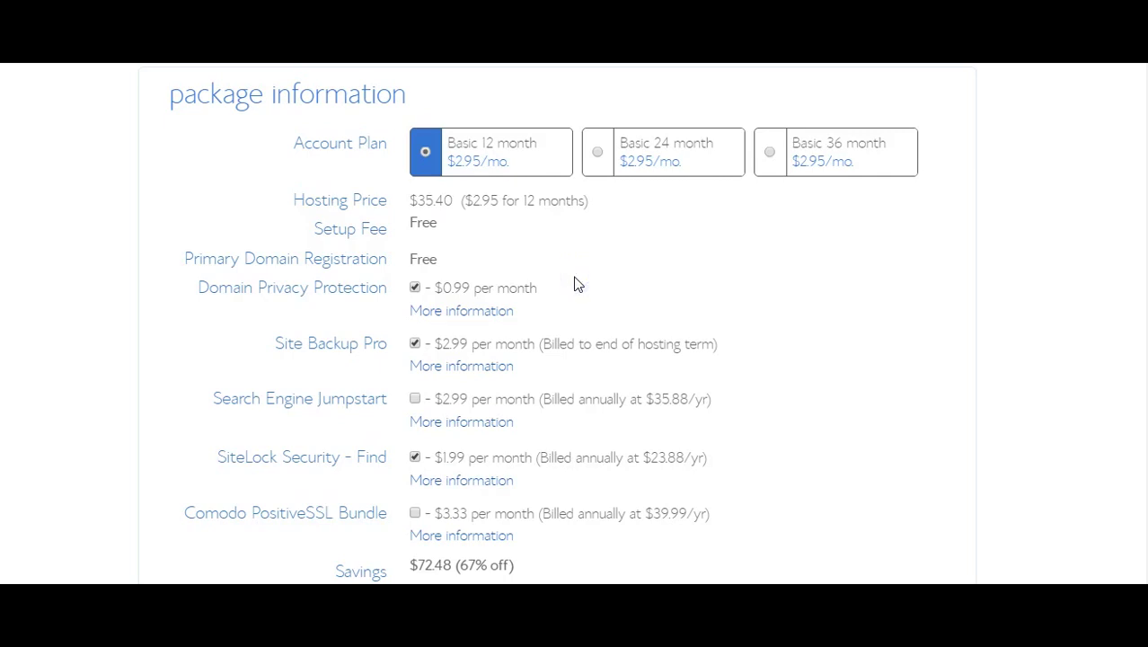
Uncheck the Site Backup Pro and SiteLock Security add-ons.
left_click(576, 285)
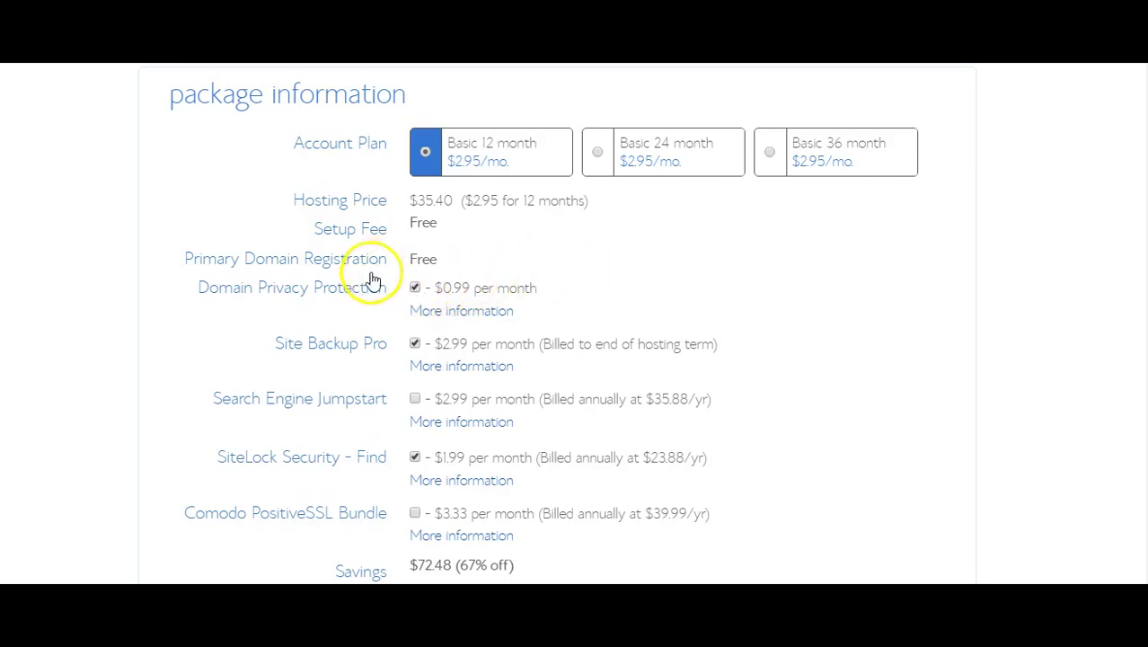
scroll(554, 259, "down", 2)
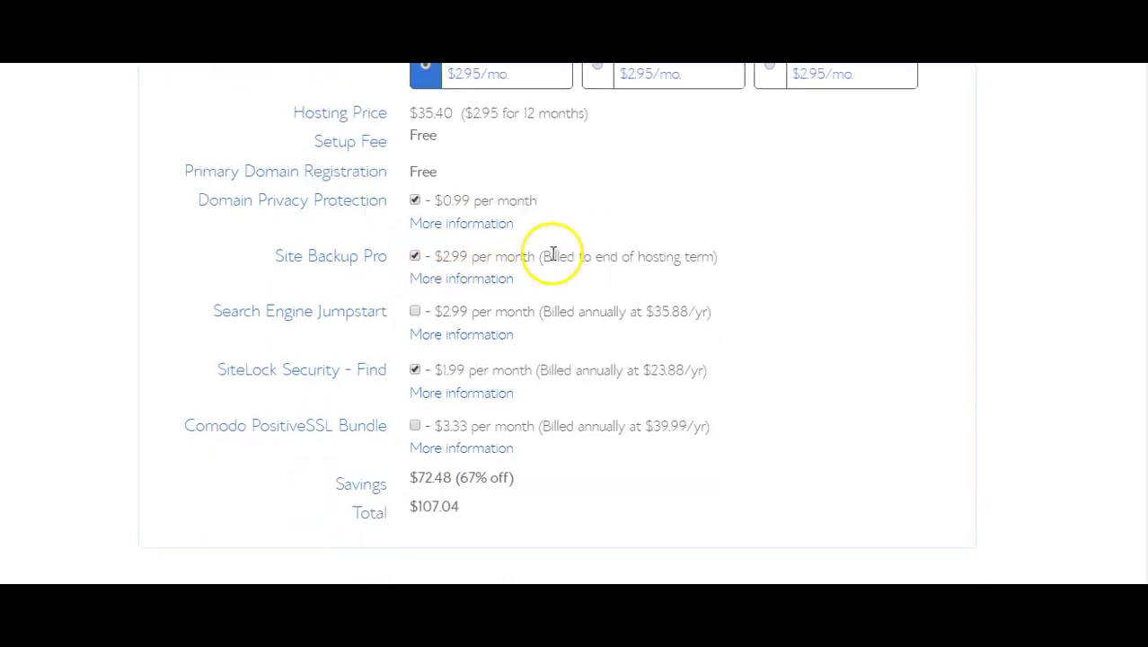
left_click(416, 258)
left_click(415, 369)
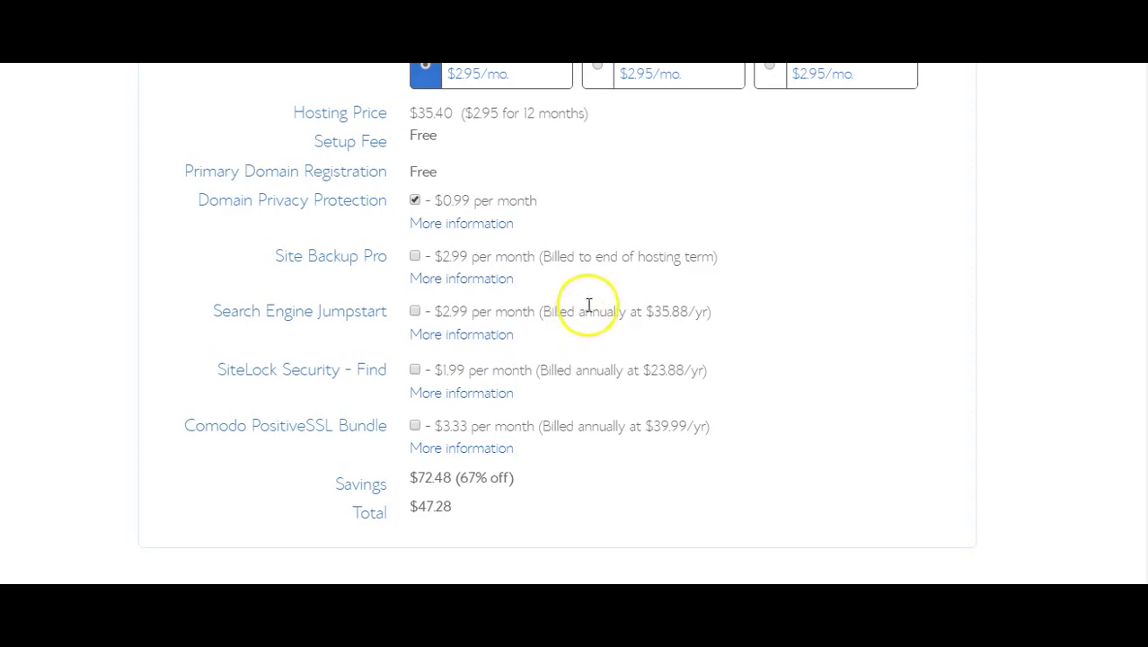
Go to the payment card field and agree to the terms and policies.
scroll(591, 308, "down", 1)
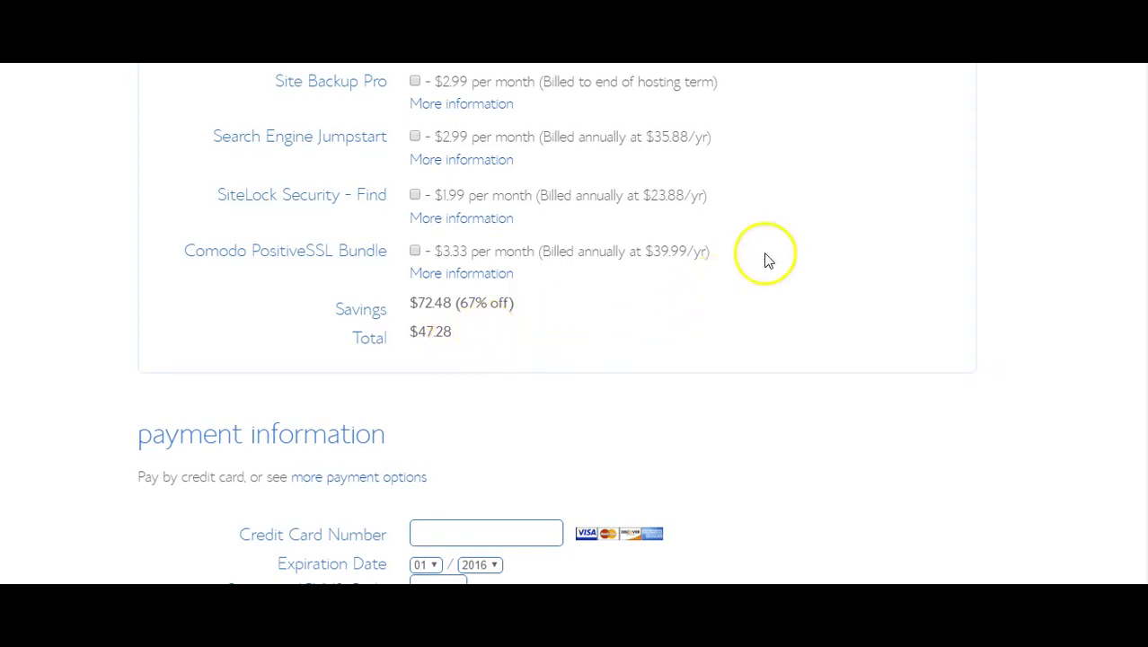
scroll(787, 249, "down", 1)
scroll(787, 249, "down", 1)
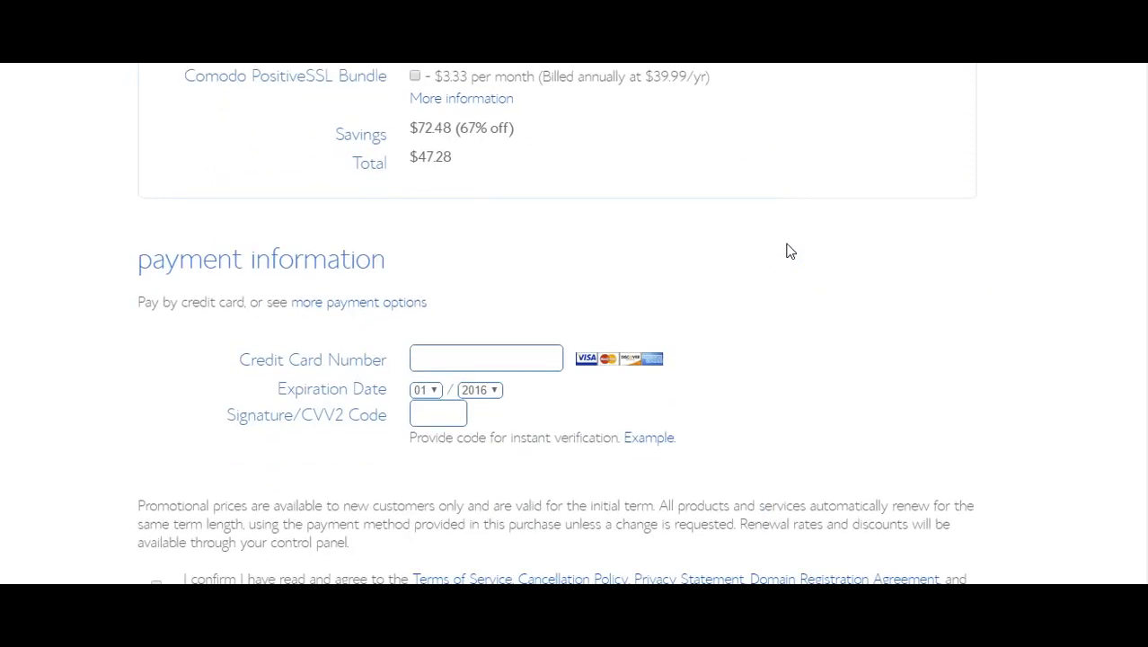
scroll(789, 250, "down", 1)
scroll(820, 204, "down", 1)
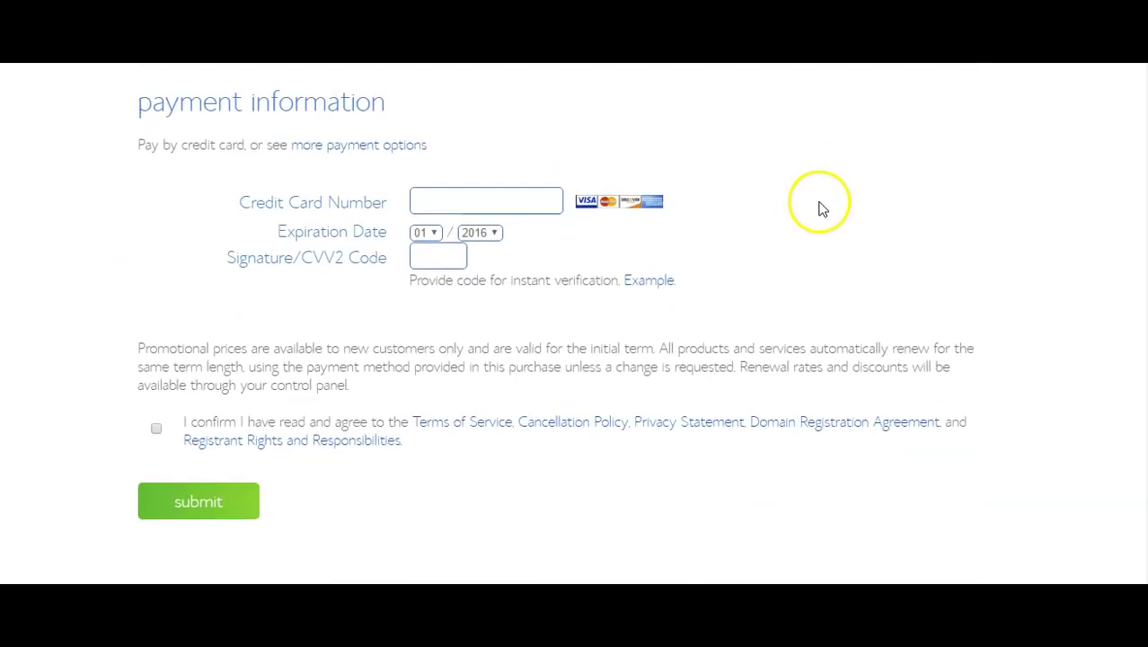
left_click(487, 205)
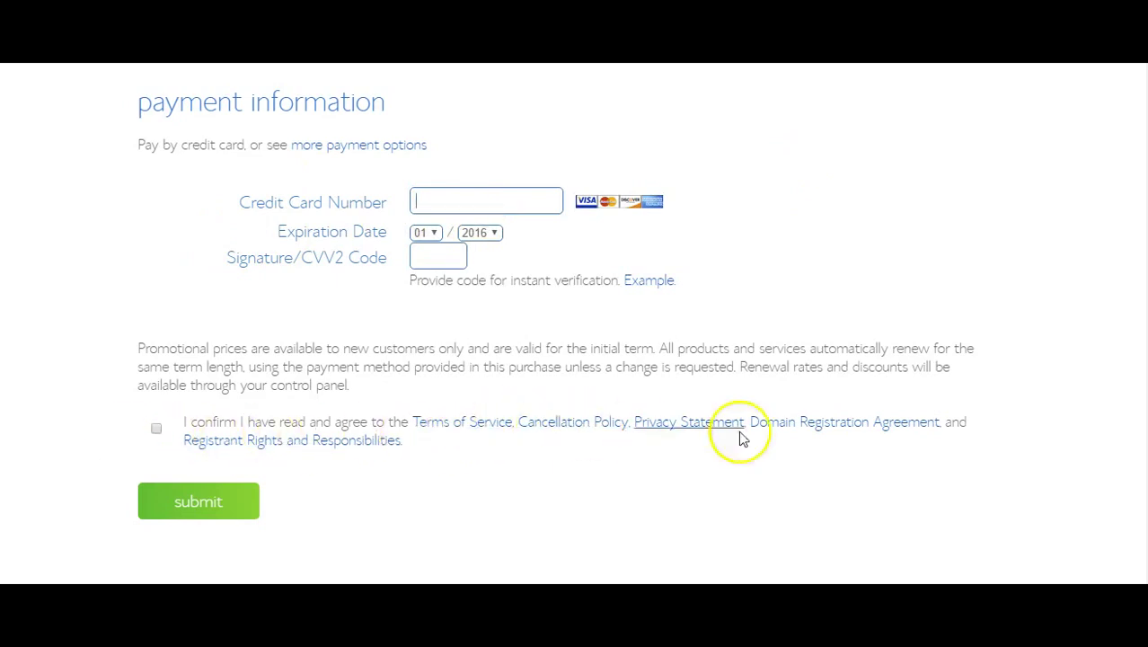
left_click(157, 429)
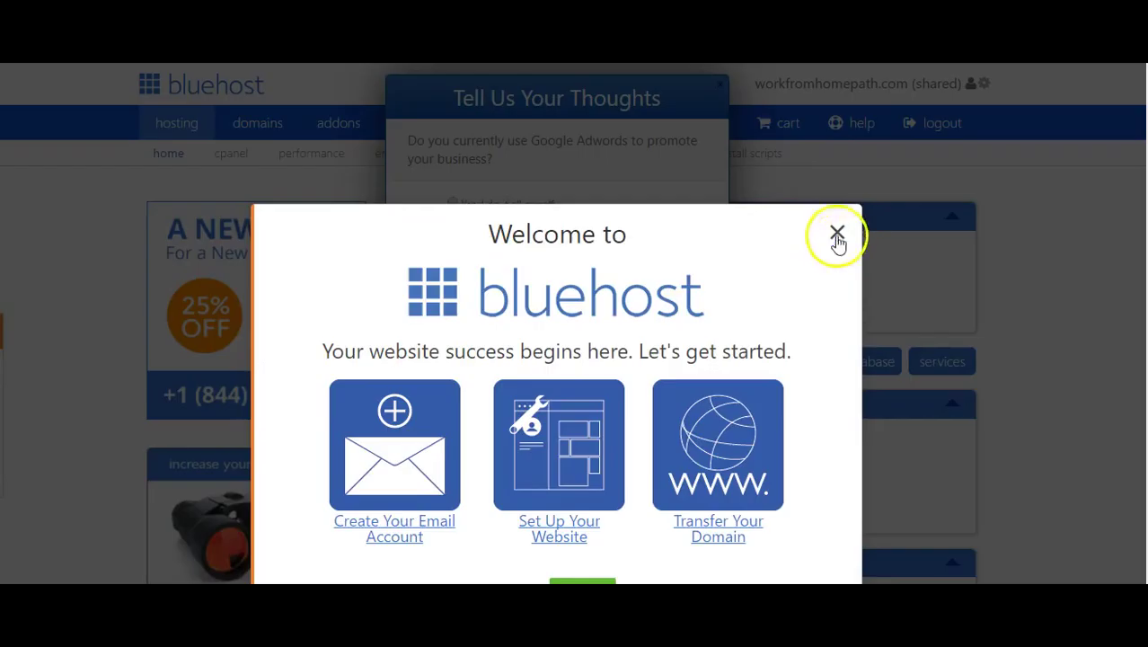
Dismiss the dashboard welcome dialog and the survey pop-up.
left_click(836, 236)
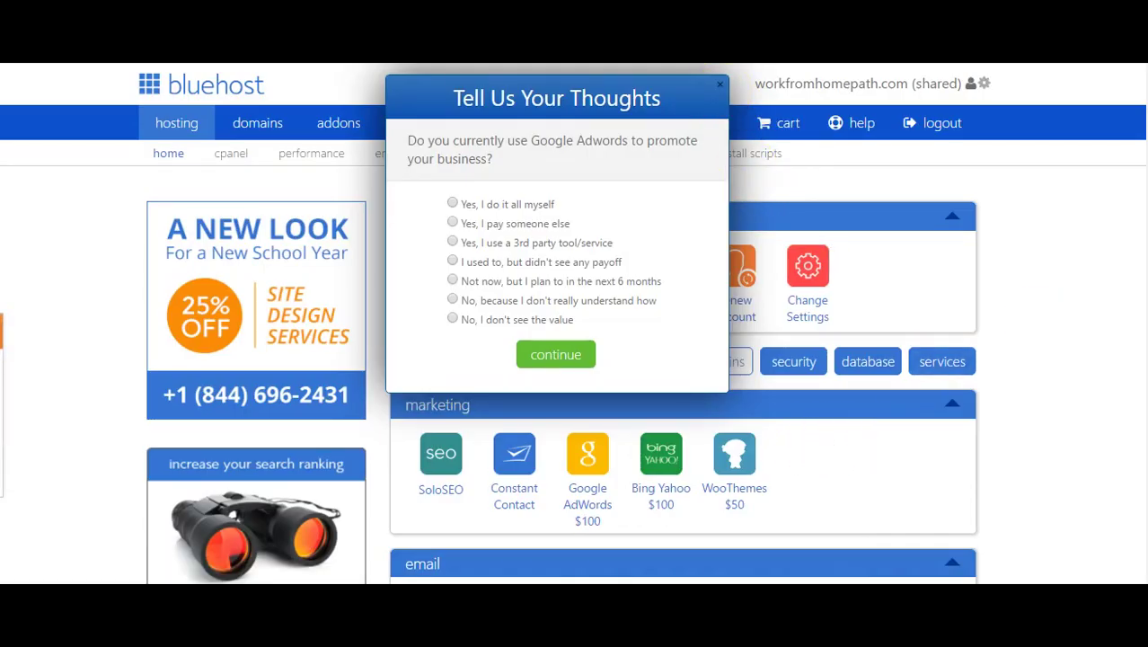
left_click(1124, 501)
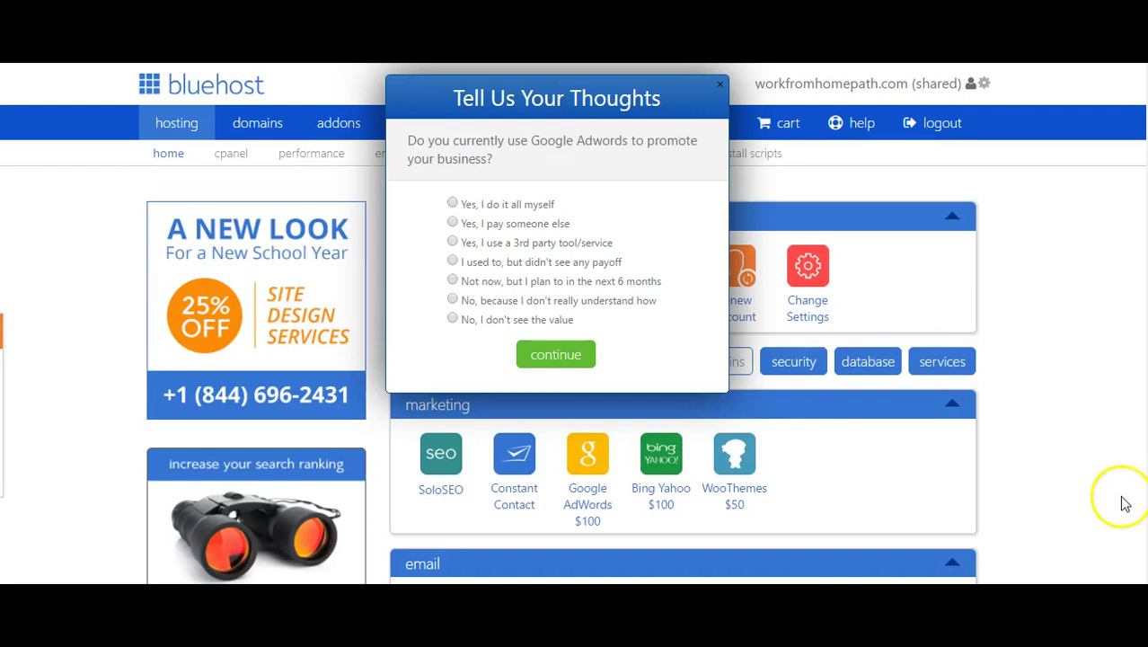
left_click(720, 84)
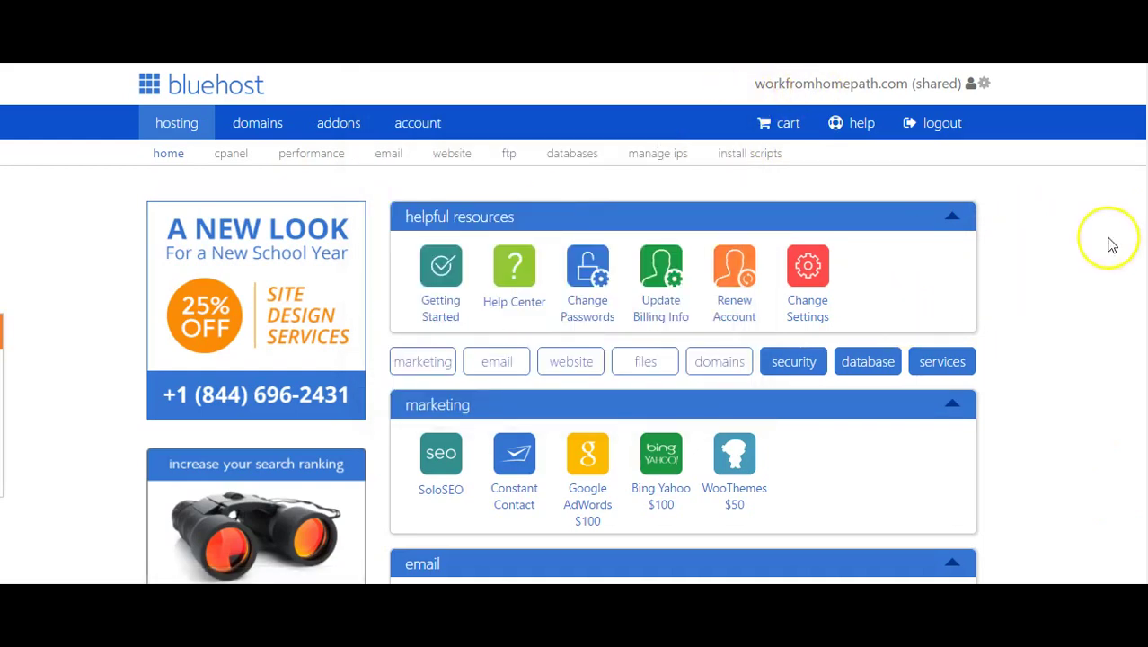
Open the WordPress installer from the dashboard's website section.
scroll(1111, 244, "down", 2)
scroll(1111, 243, "up", 3)
scroll(1111, 243, "down", 3)
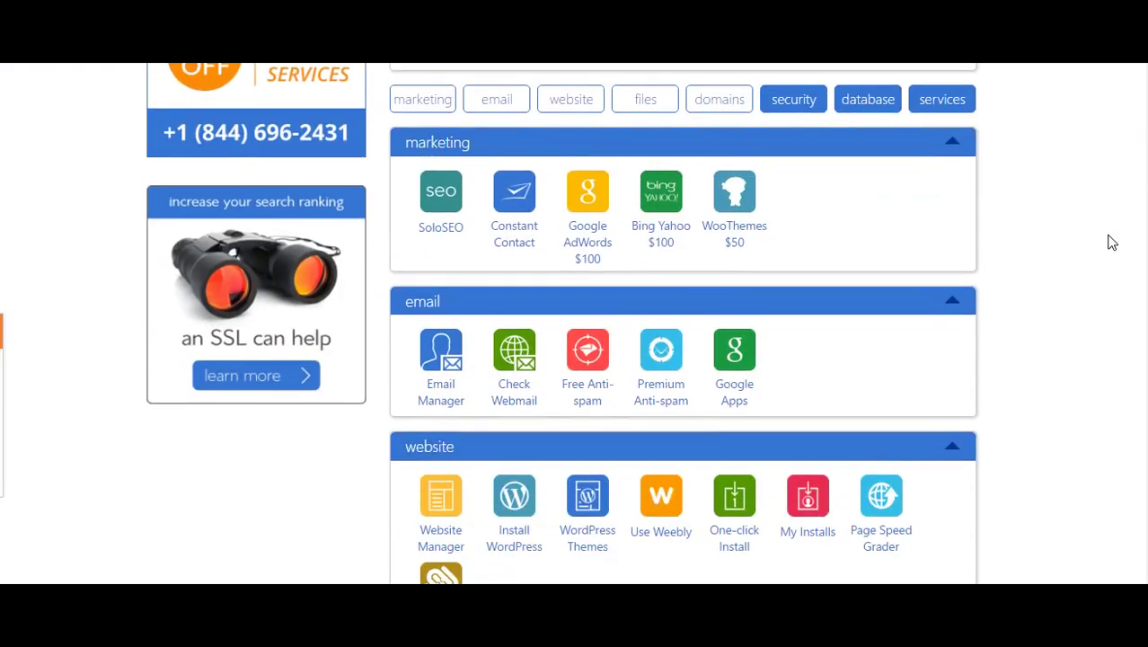
scroll(1110, 241, "down", 3)
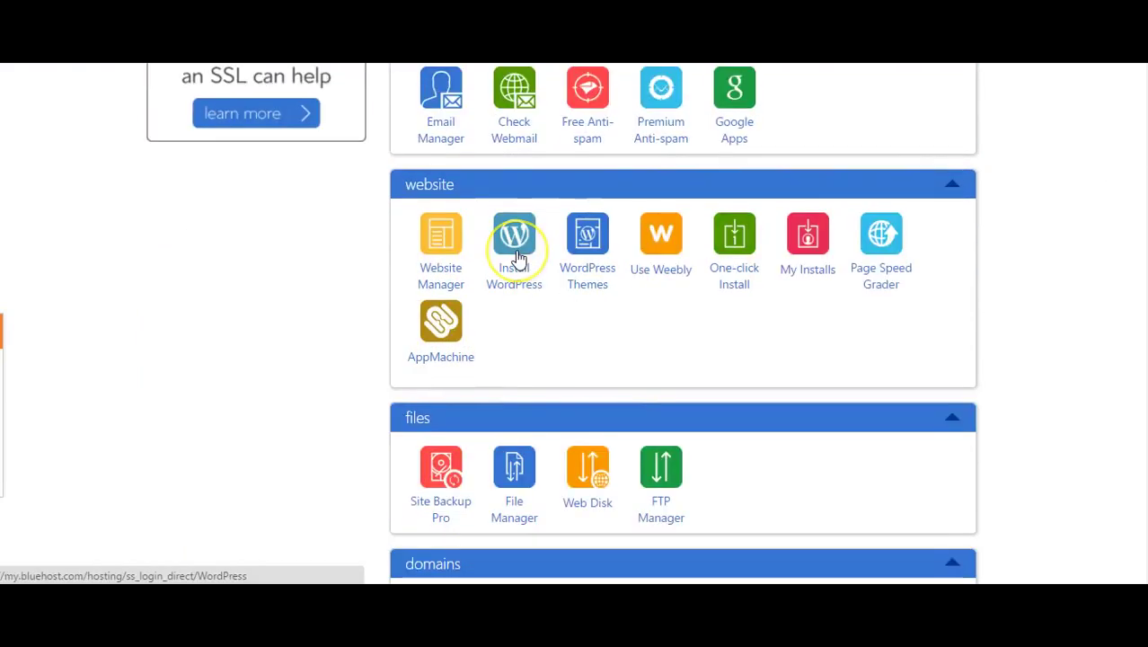
left_click(518, 258)
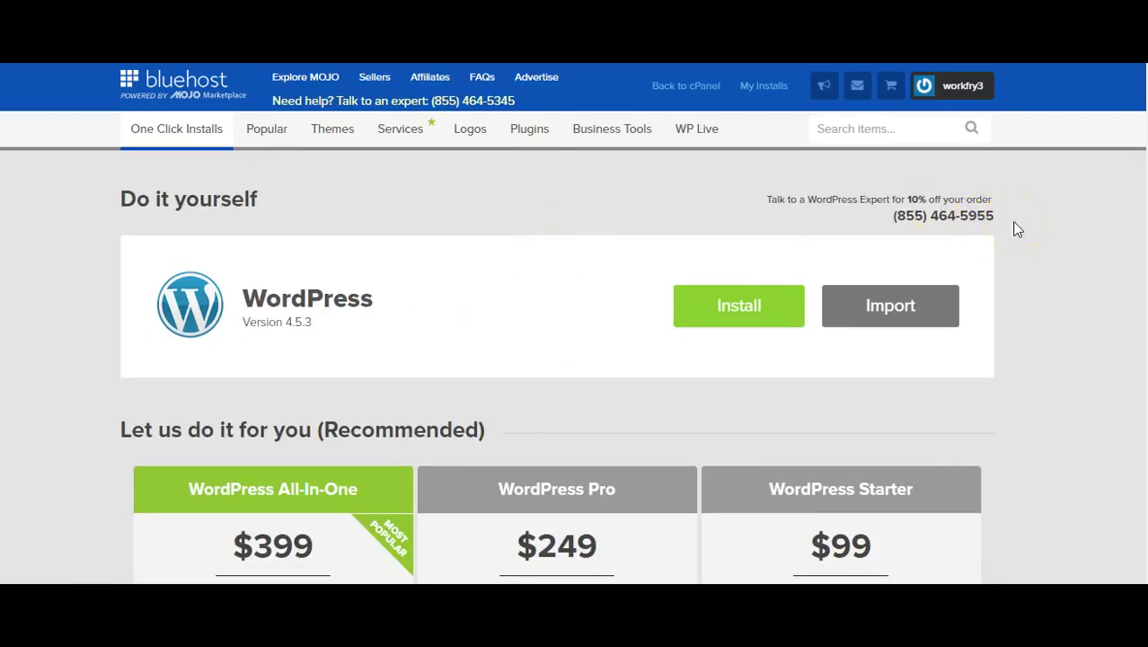
Start the free WordPress install and check workfromhomepath.com as the install domain.
scroll(1019, 228, "down", 4)
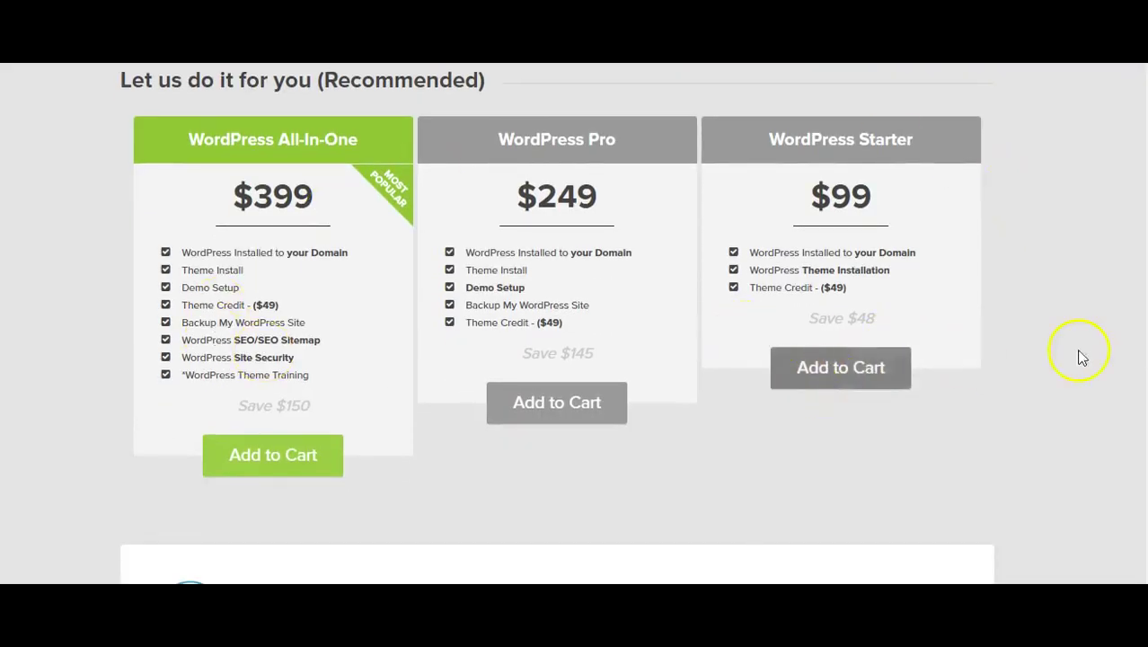
scroll(1104, 356, "up", 1)
scroll(1111, 355, "up", 3)
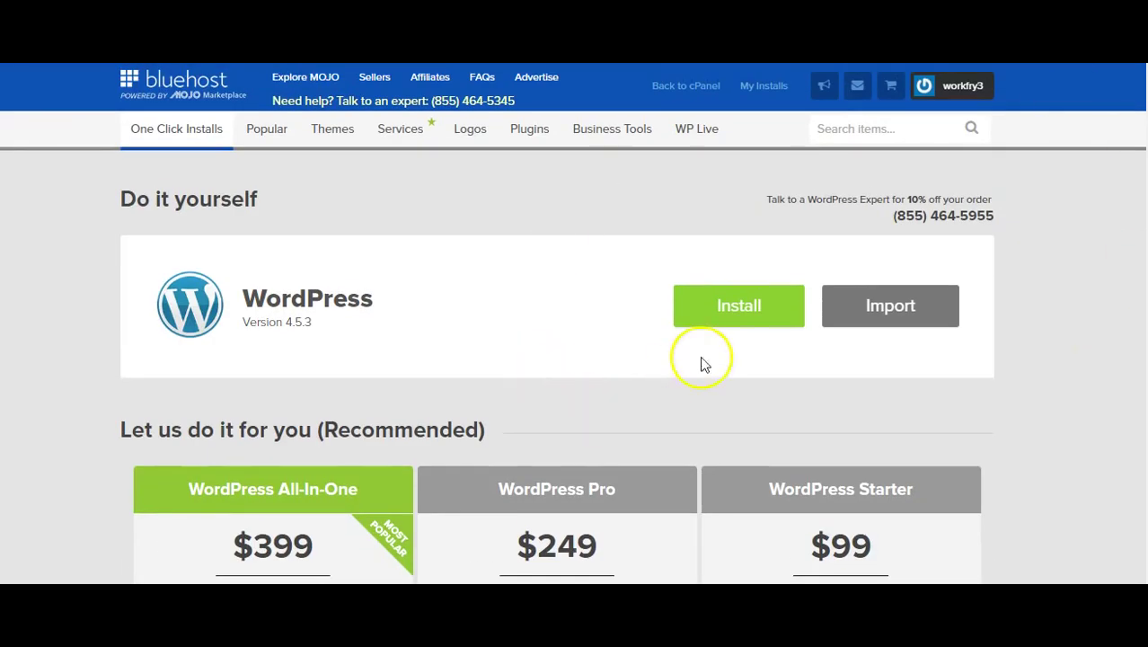
left_click(735, 310)
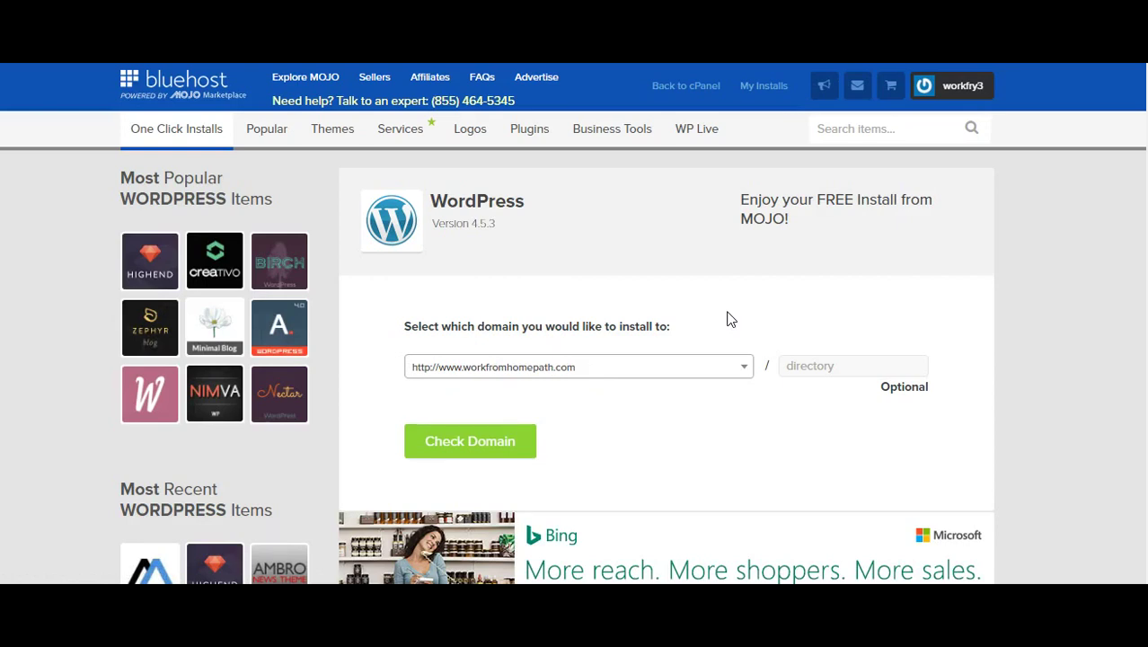
left_click(461, 451)
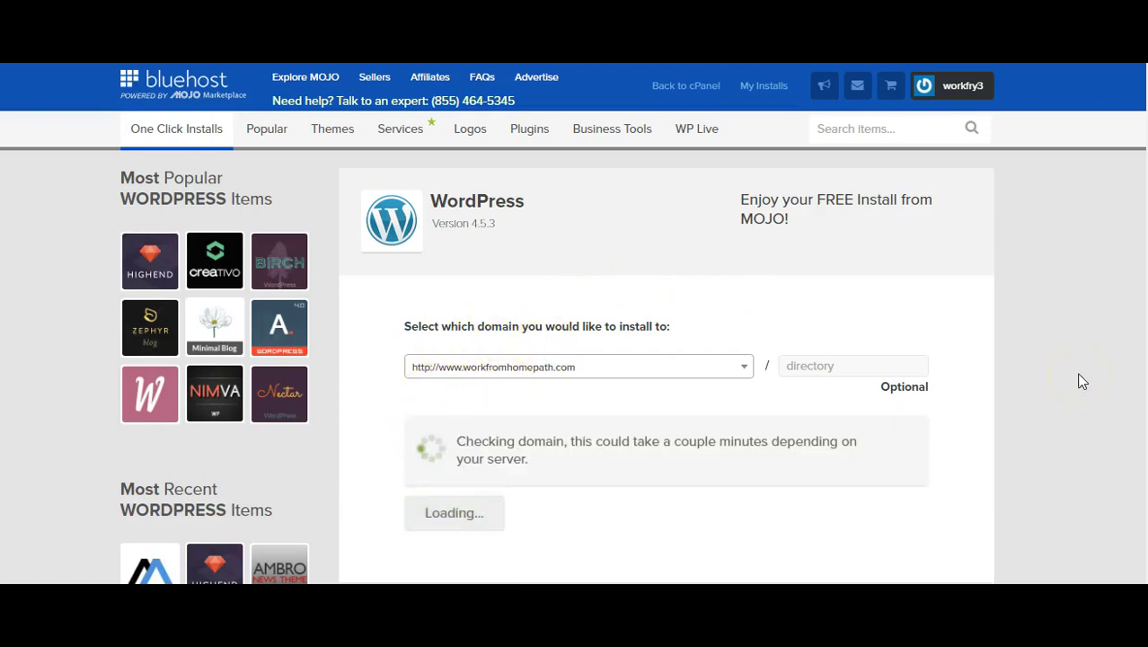
Confirm the domain, show advanced options and set the site name to 'Work from Home Path'.
left_click(1081, 375)
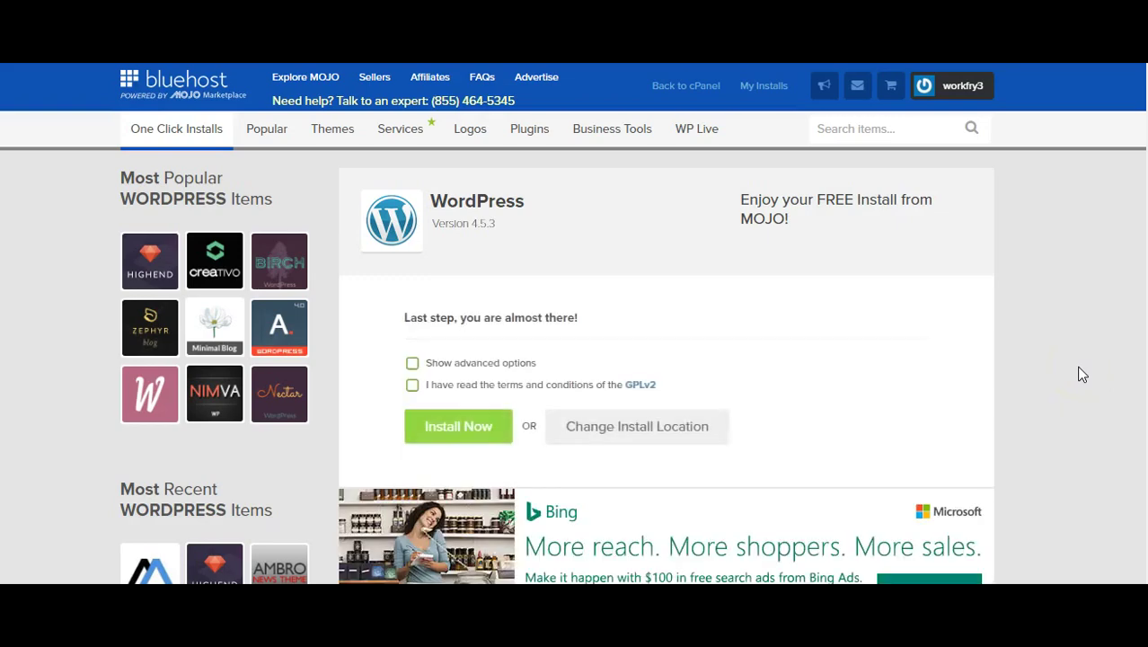
left_click(413, 363)
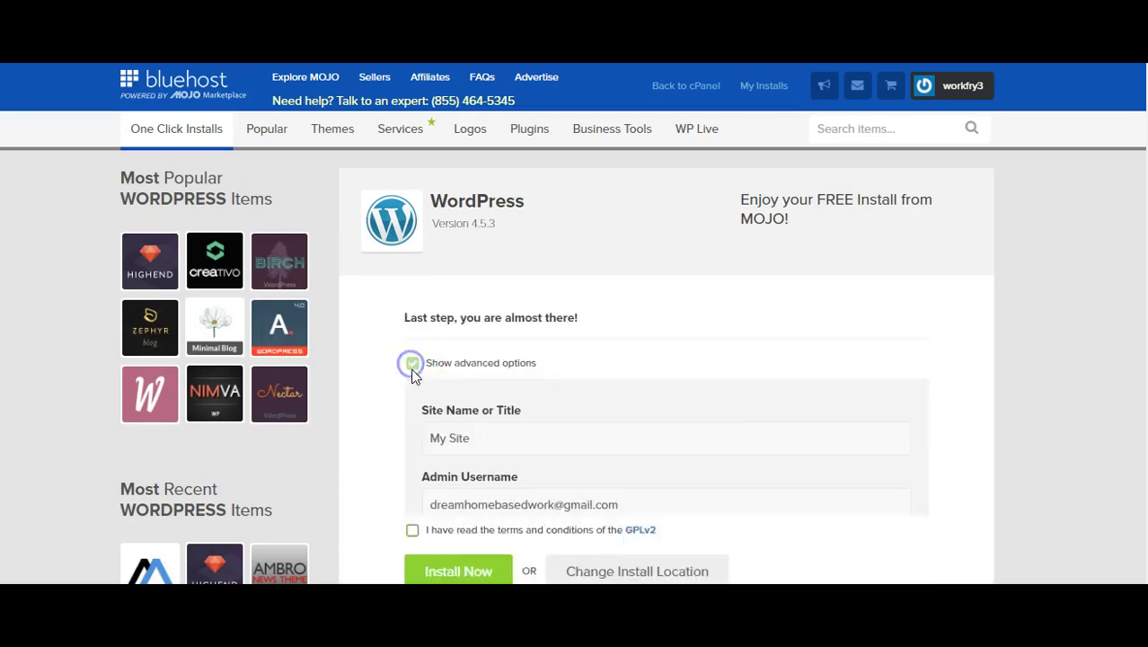
left_click(513, 379)
scroll(539, 378, "down", 2)
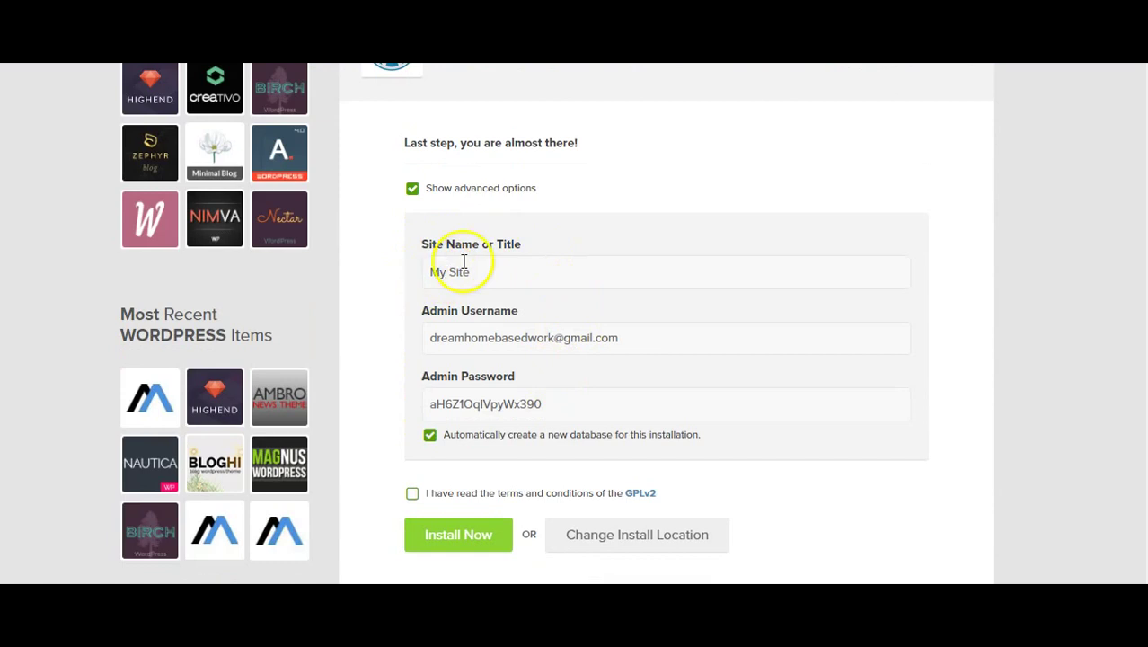
triple_click(671, 270)
key("BackSpace")
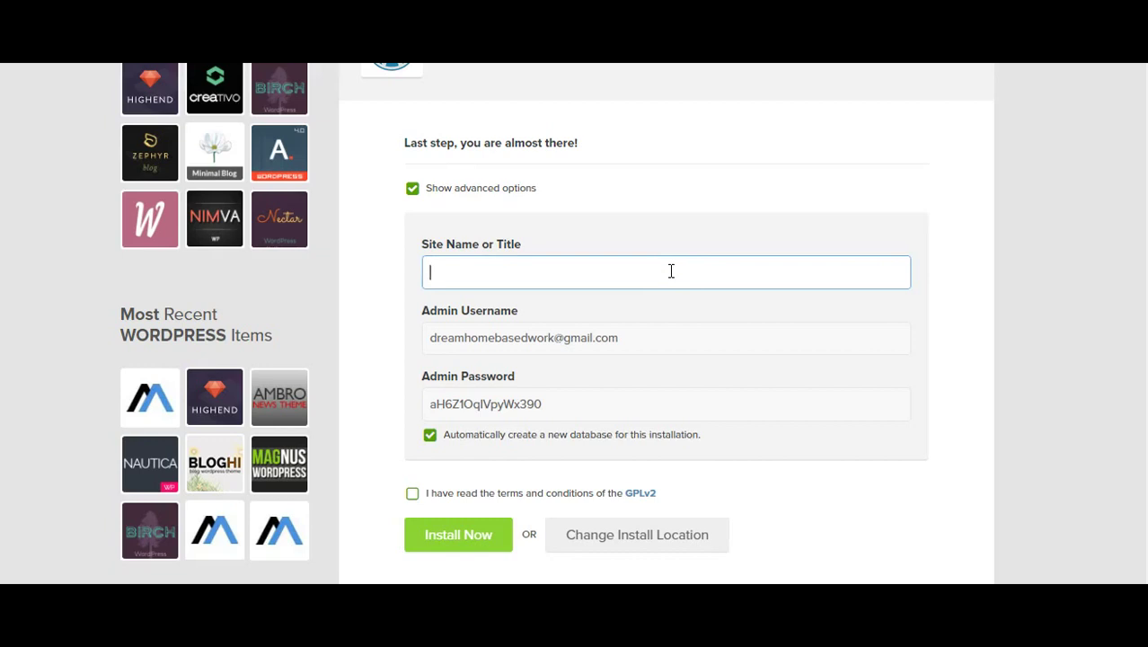
type("Work from Home")
key("BackSpace")
key("BackSpace")
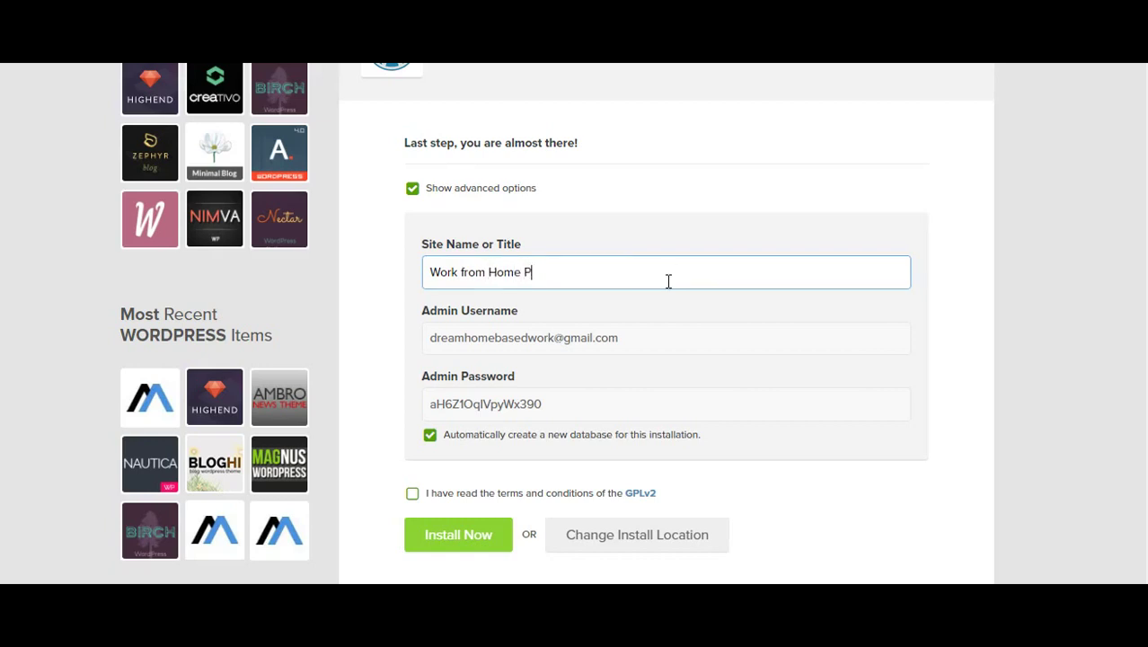
scroll(671, 260, "down", 1)
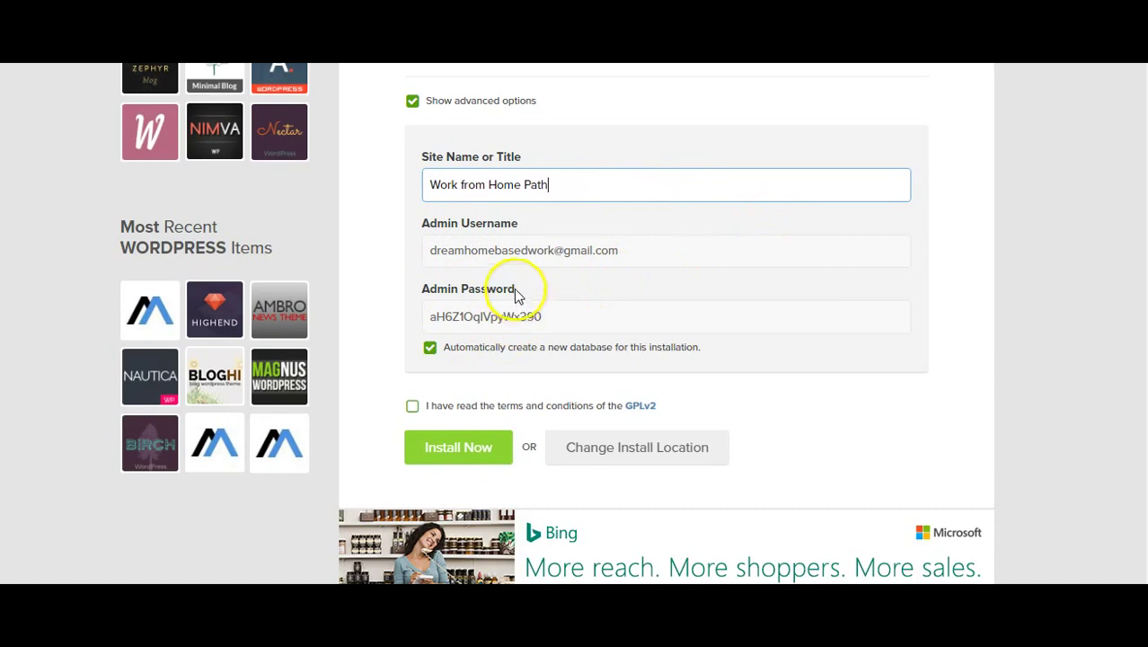
Copy the admin username and password, accept the GPLv2 terms and install WordPress.
triple_click(527, 241)
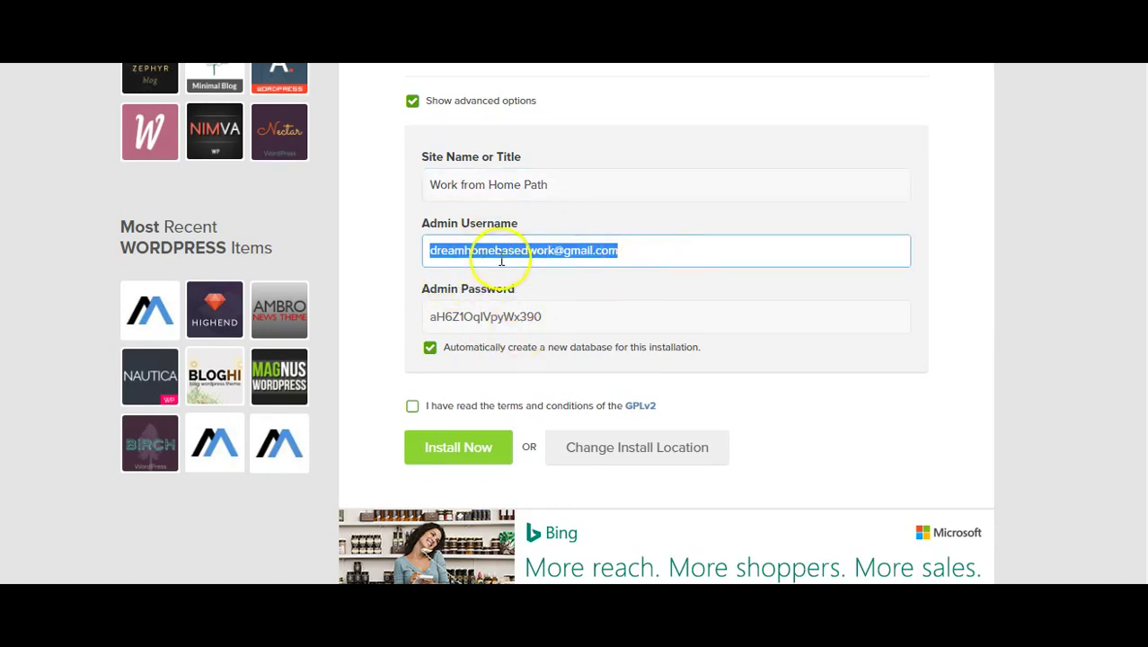
scroll(705, 284, "down", 1)
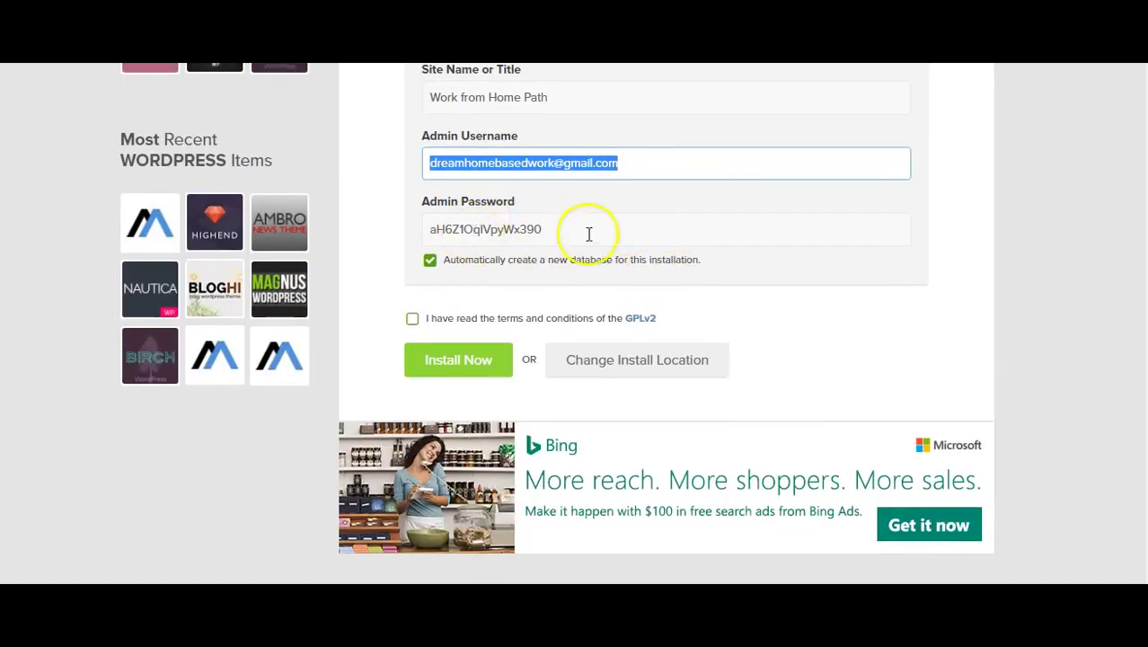
triple_click(400, 231)
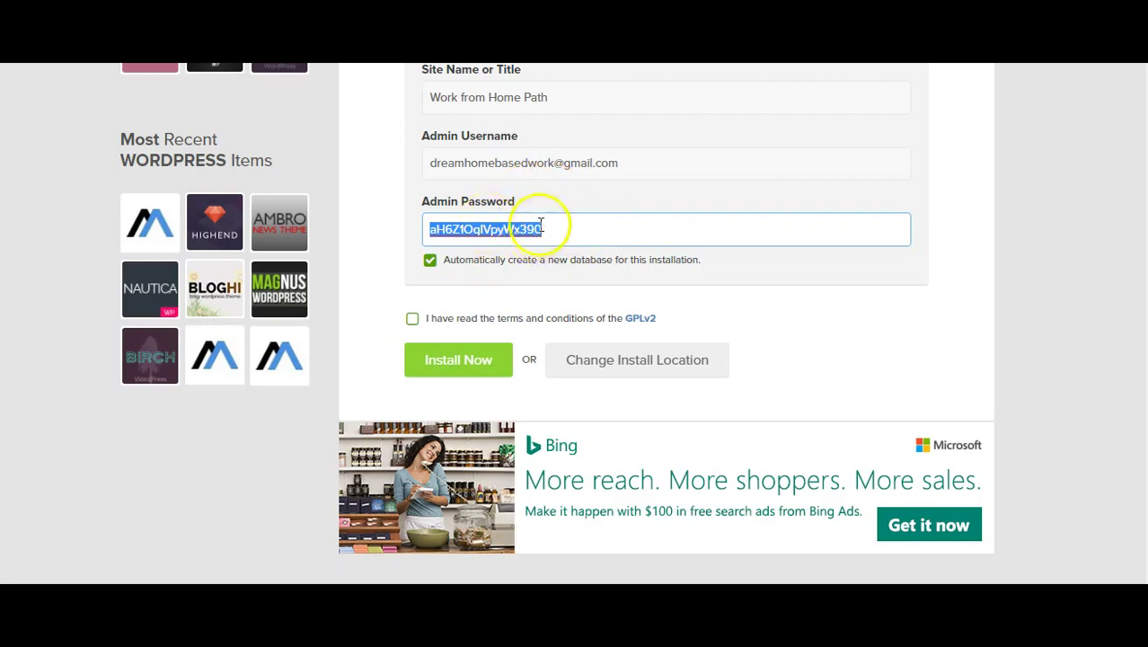
scroll(923, 176, "down", 1)
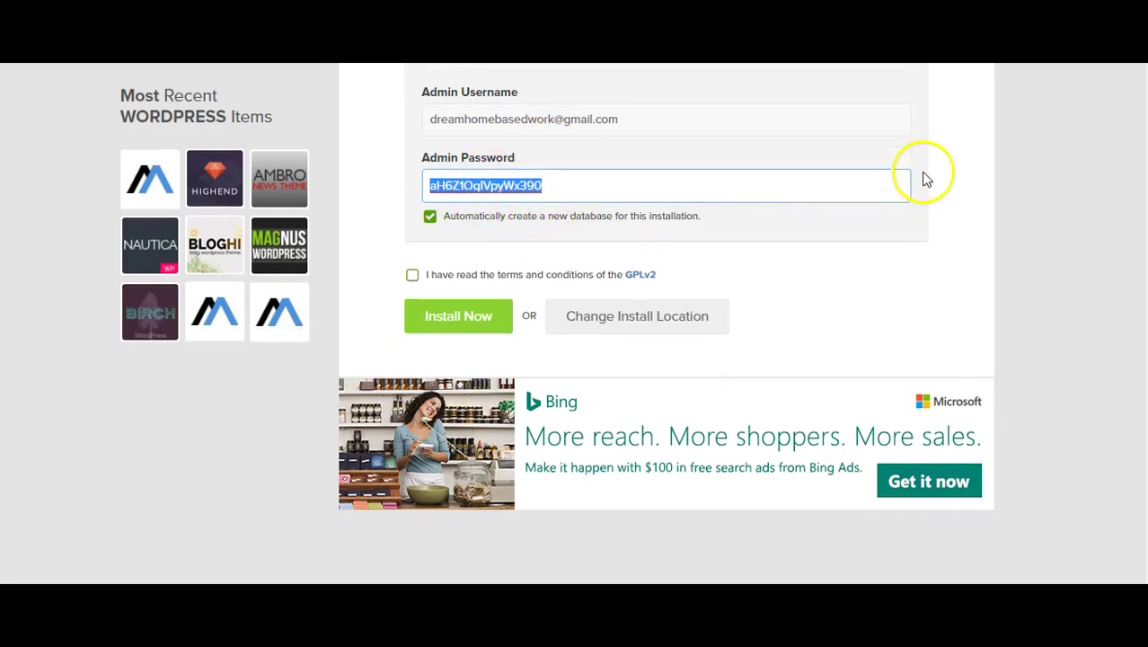
left_click(411, 232)
left_click(411, 233)
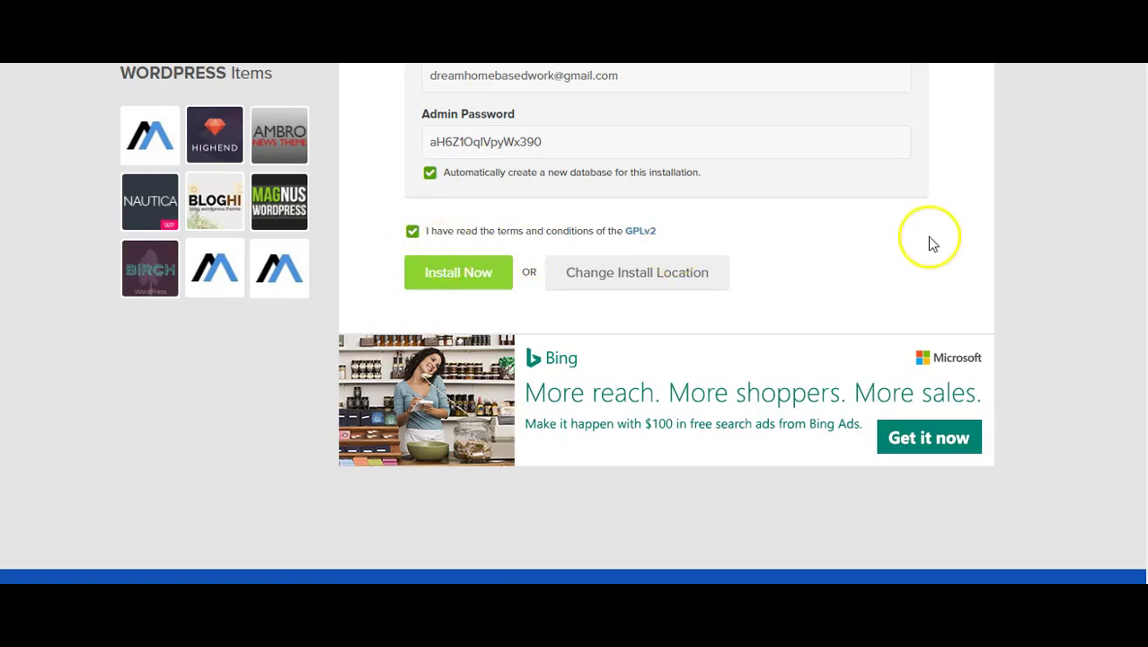
left_click(478, 276)
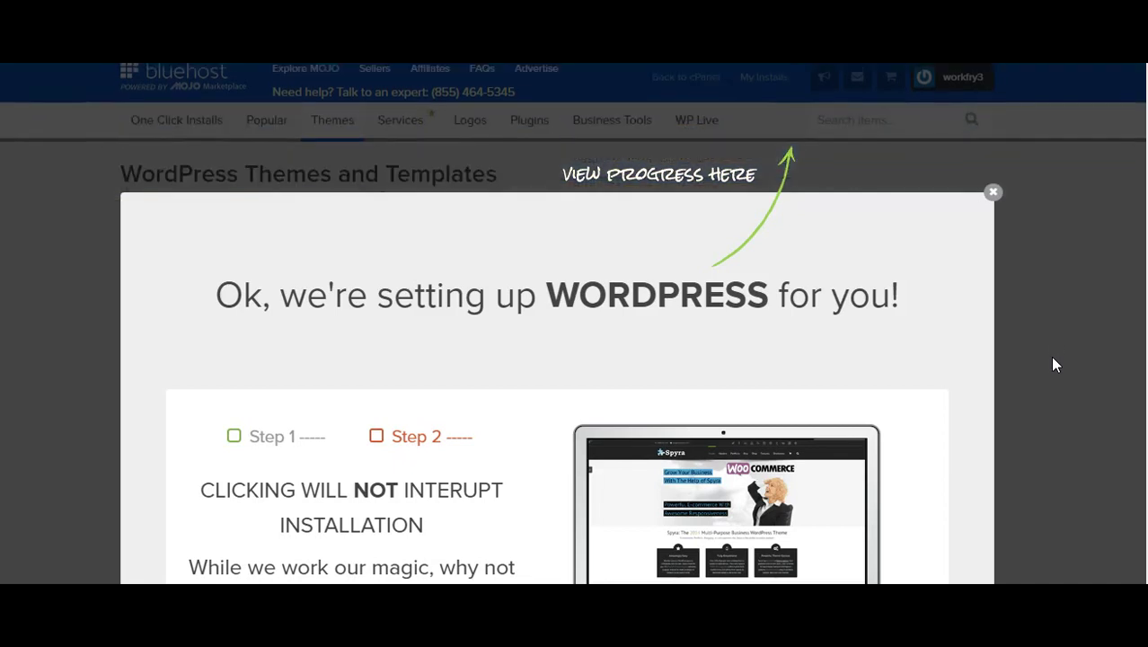
Close the WordPress setup window and wait for the install-complete banner.
left_click(730, 367)
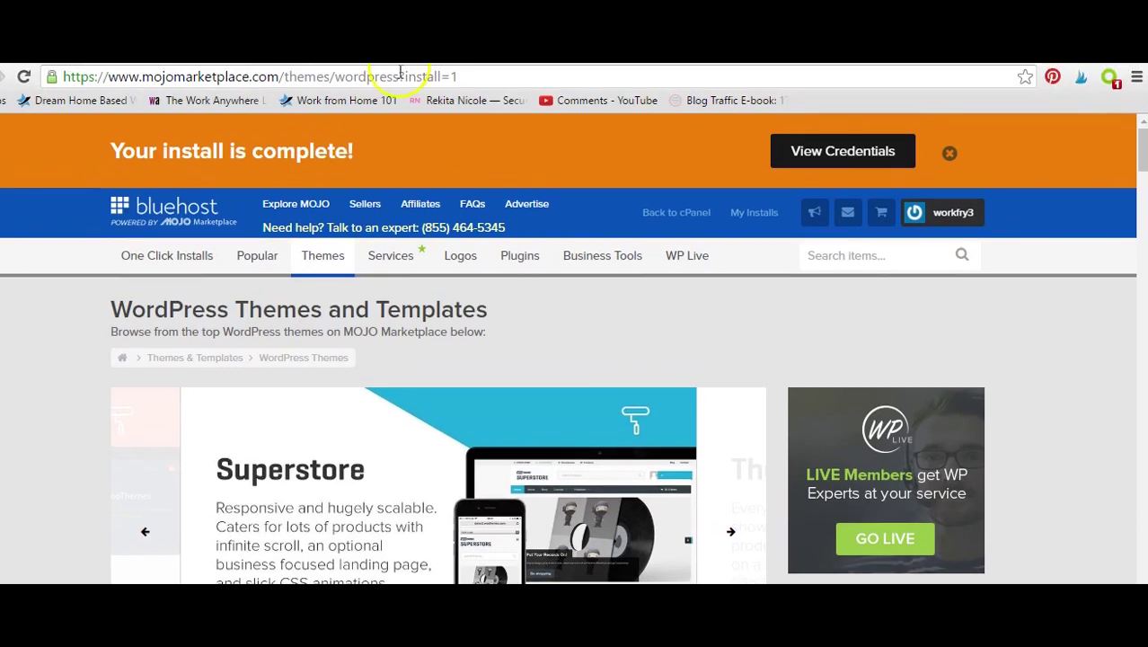
Load workfromhomepath.com/wp-admin from Chrome's address bar.
left_click(388, 77)
type("workfromomh")
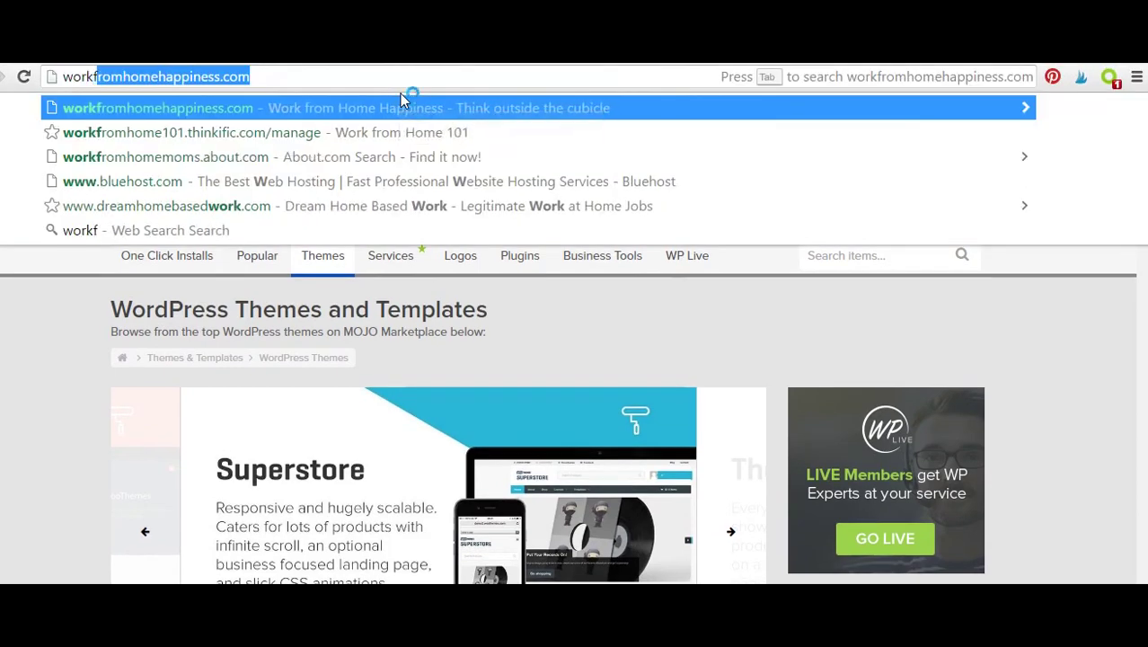
key("BackSpace")
key("BackSpace")
key("BackSpace")
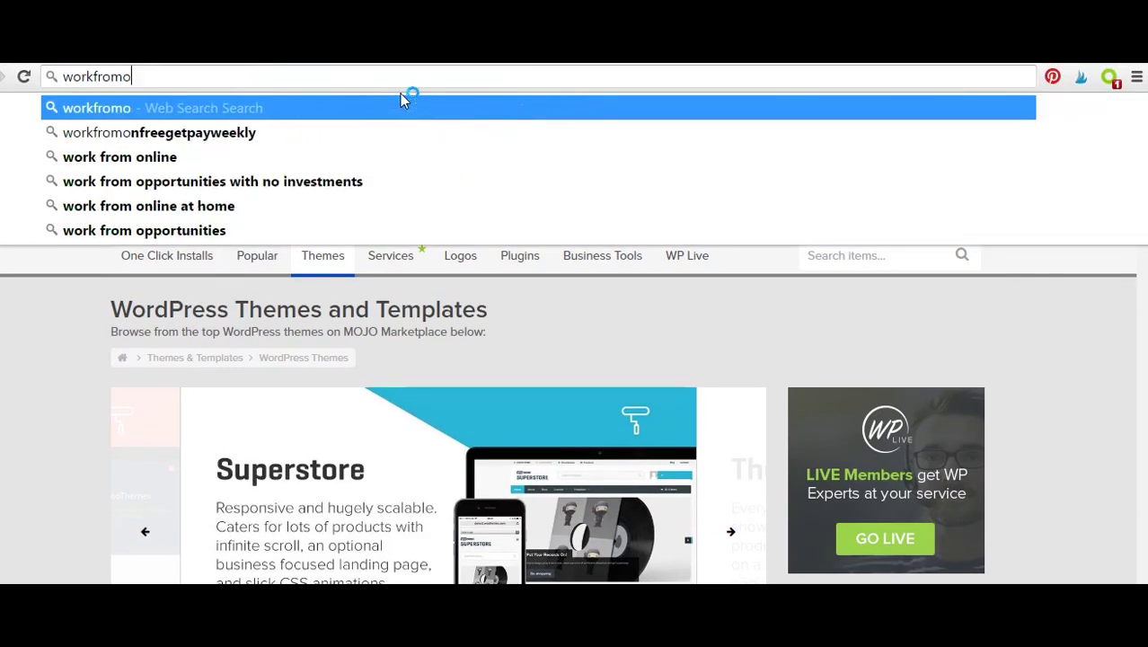
type("home")
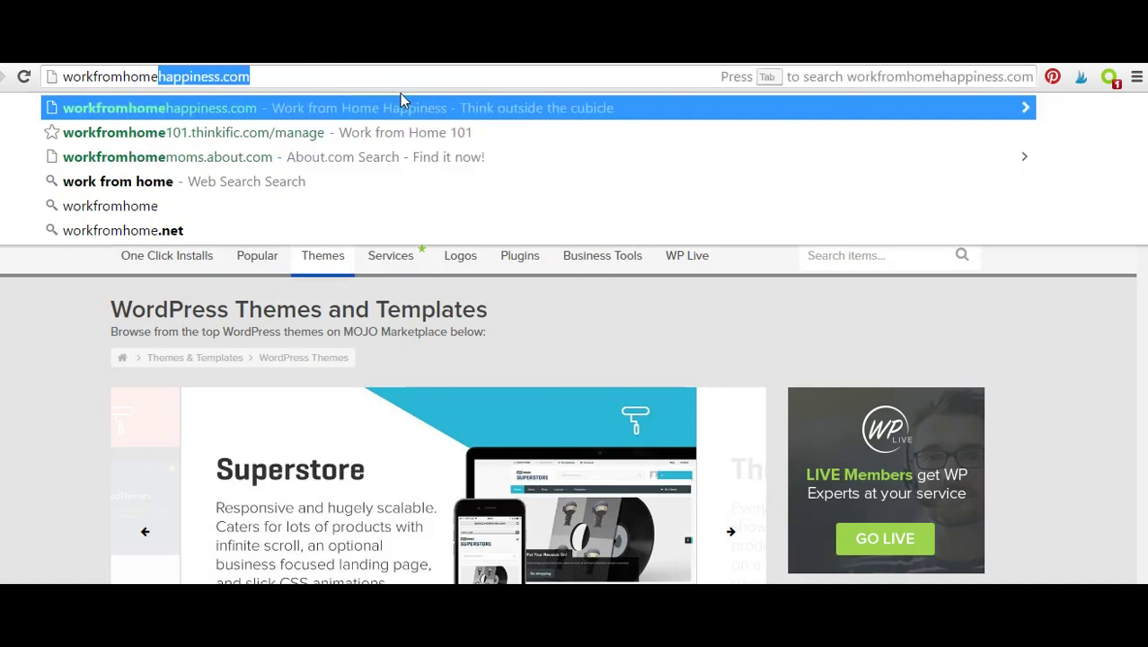
type("path.com")
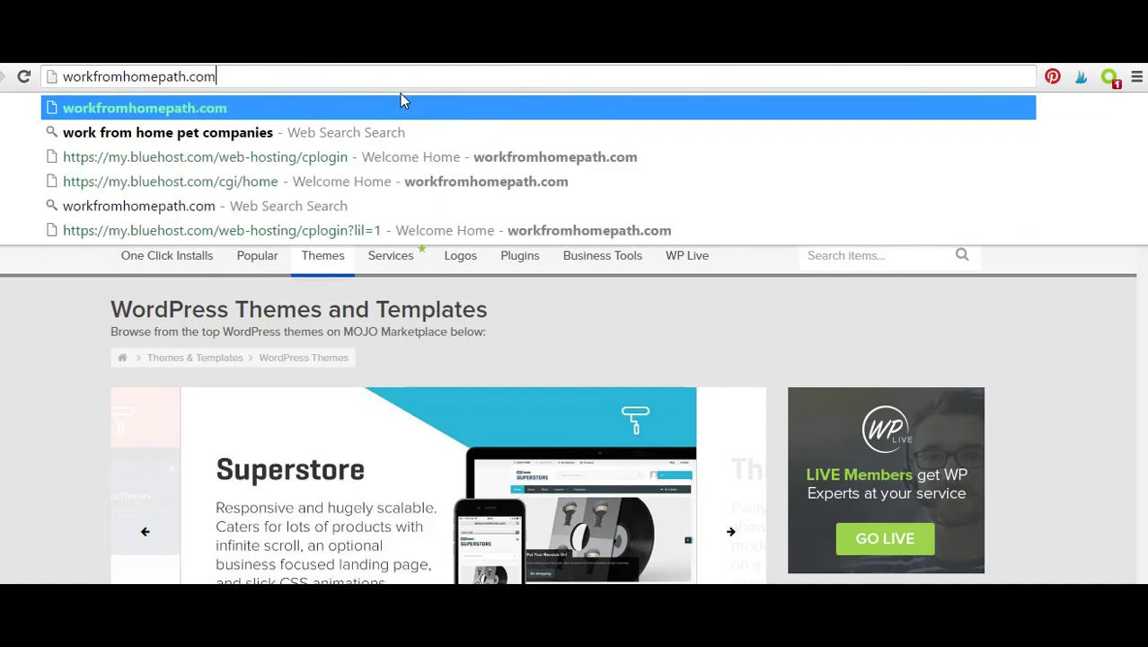
type("/")
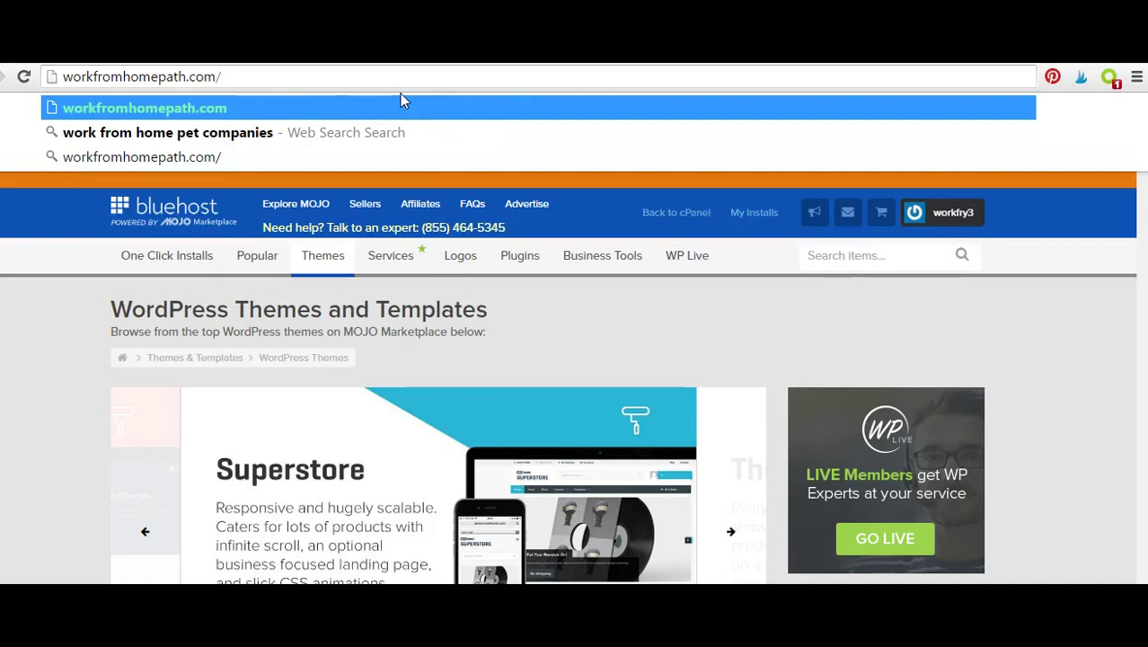
type("wp-")
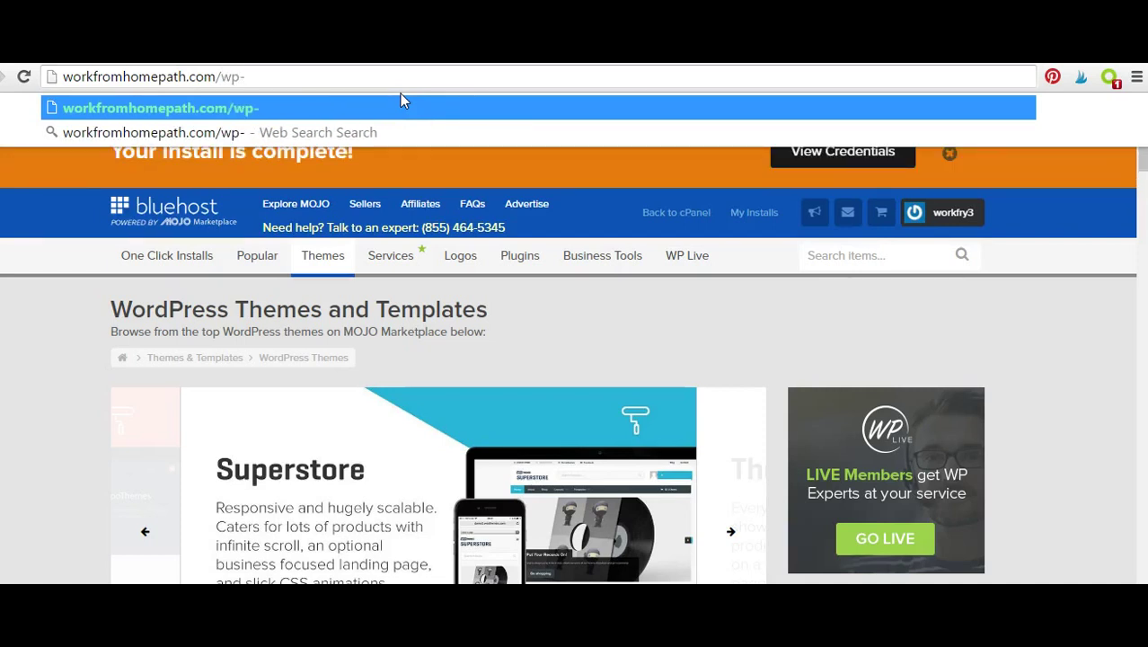
type("admin")
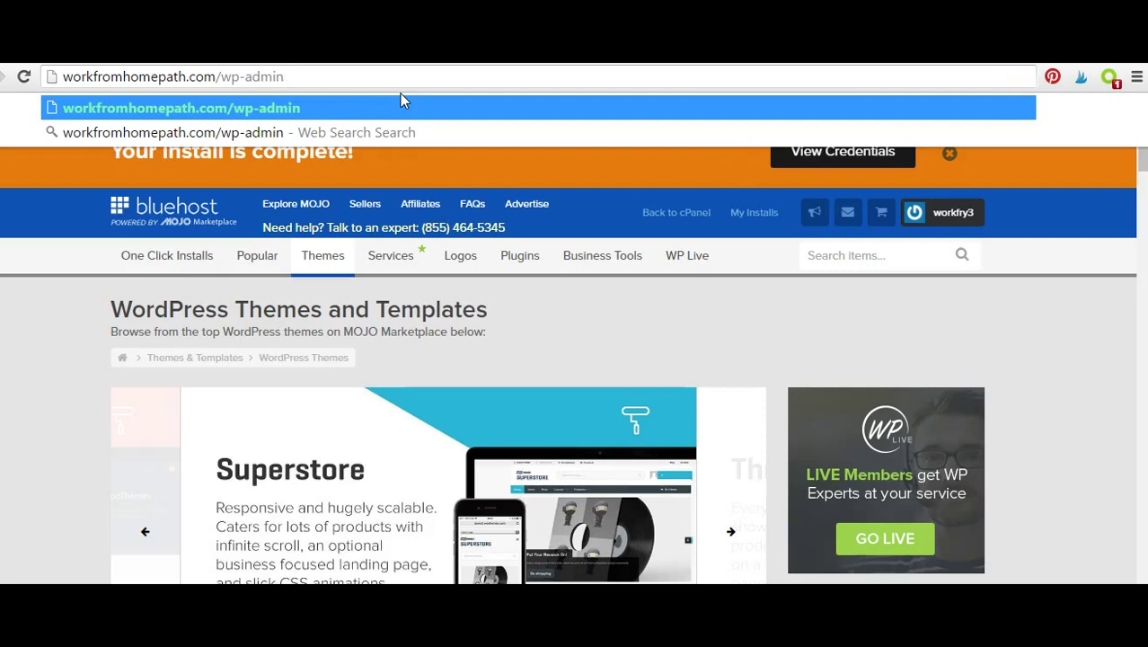
left_click_drag(310, 79, 216, 83)
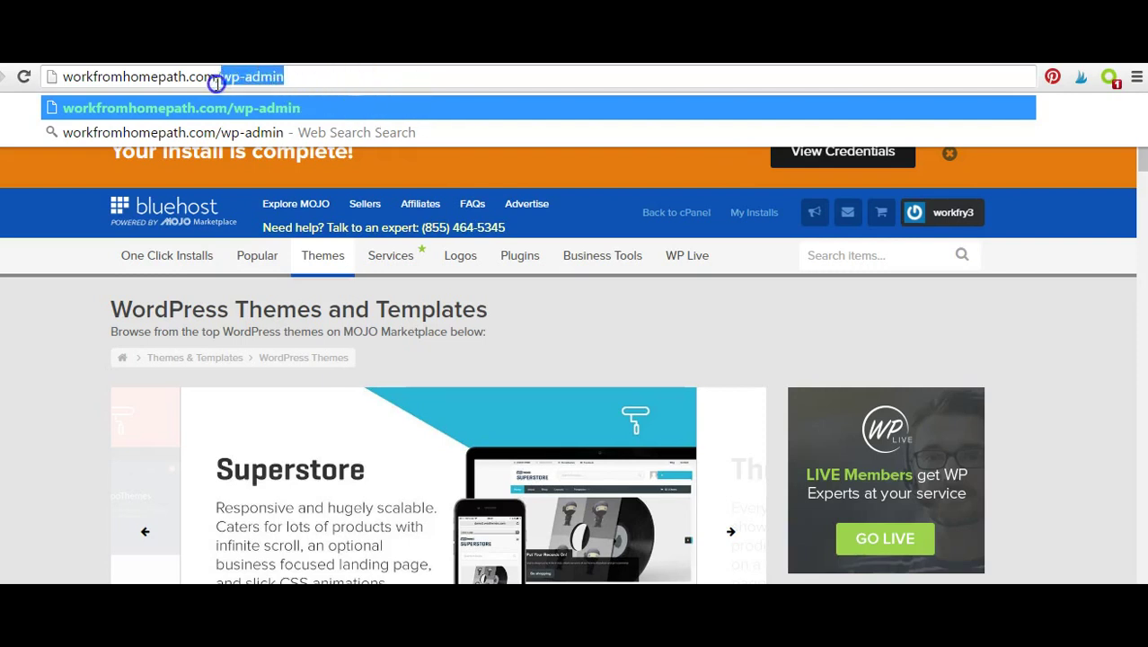
key("Return")
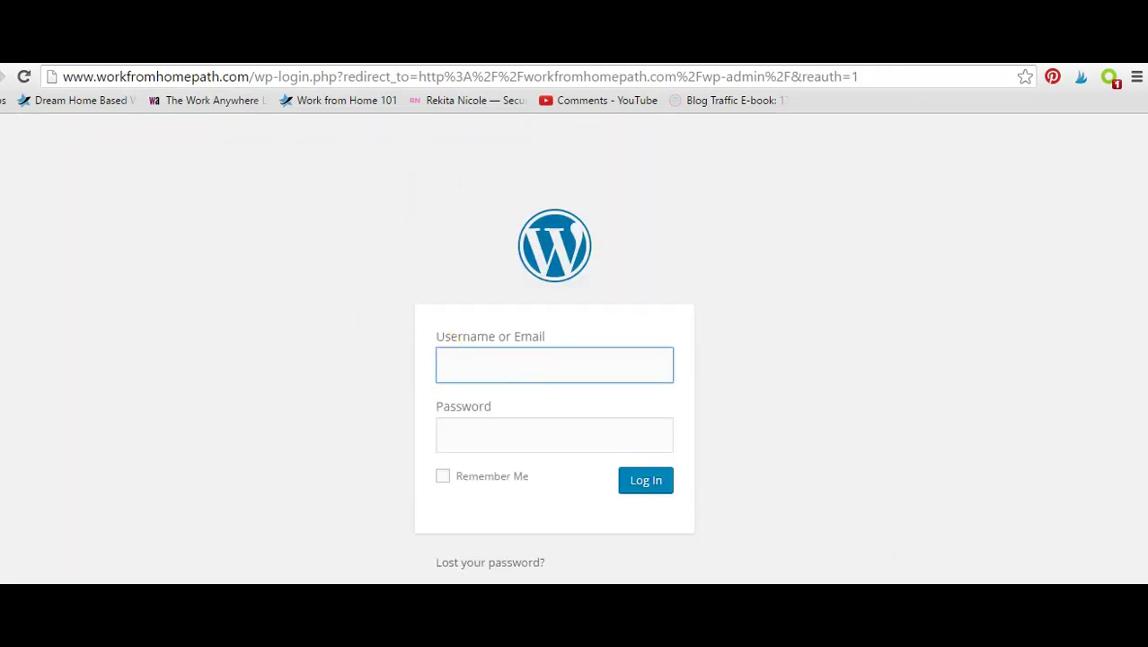
left_click(531, 360)
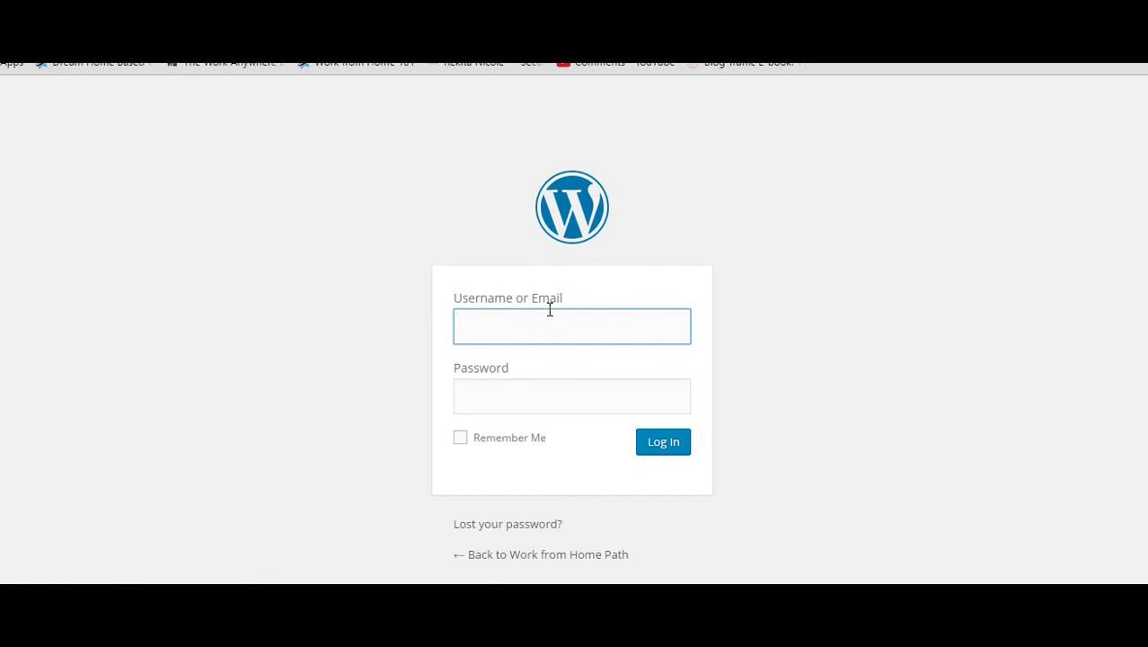
left_click(536, 301)
left_click(539, 400)
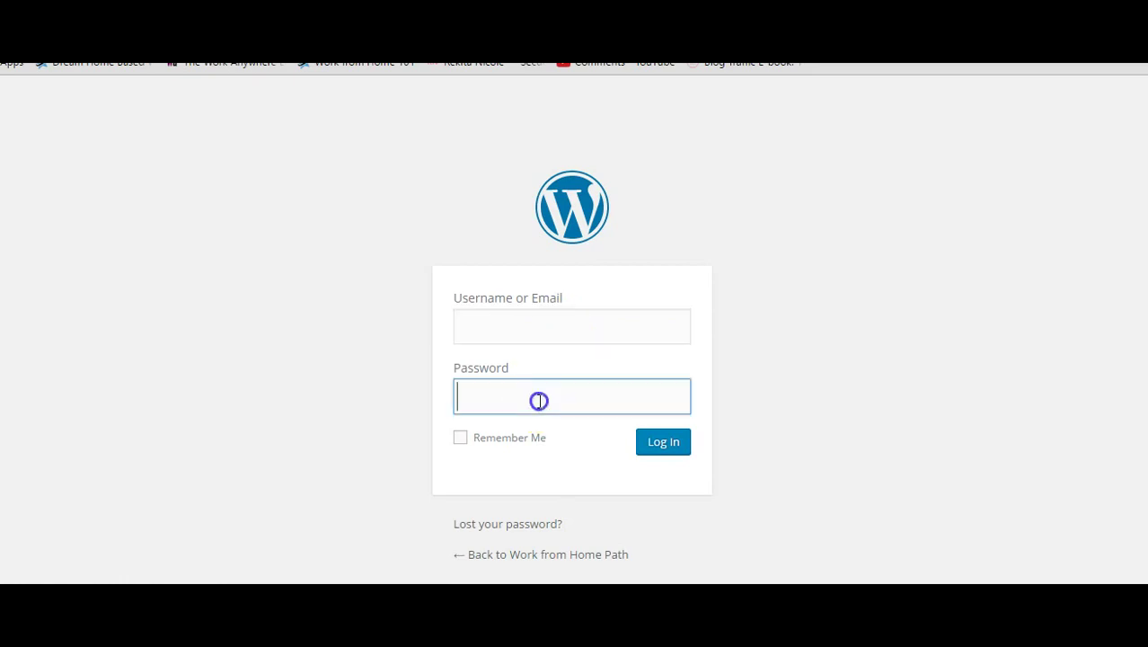
left_click(574, 321)
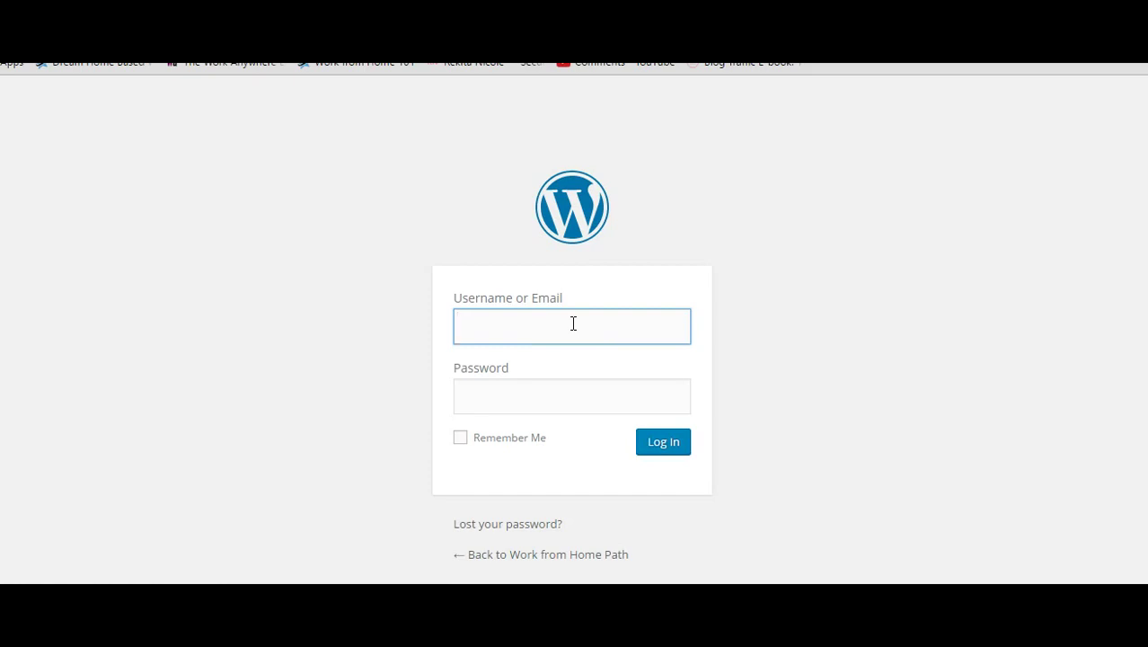
left_click(591, 322)
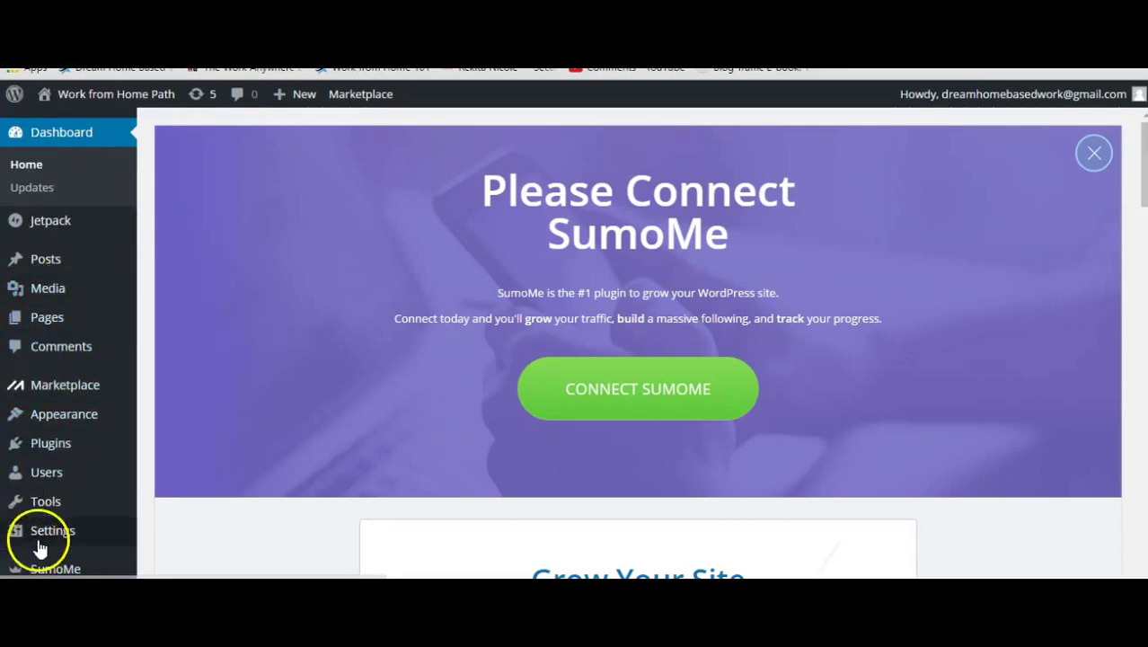
Close the Please Connect SumoMe banner on the dashboard.
scroll(901, 229, "down", 1)
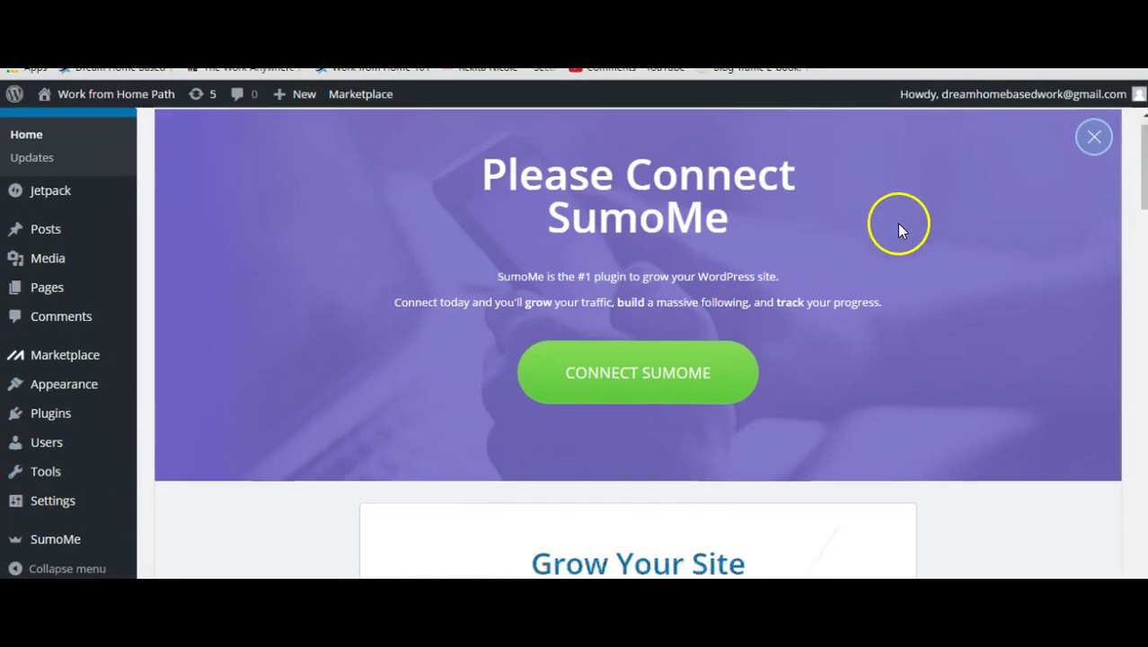
scroll(901, 229, "down", 10)
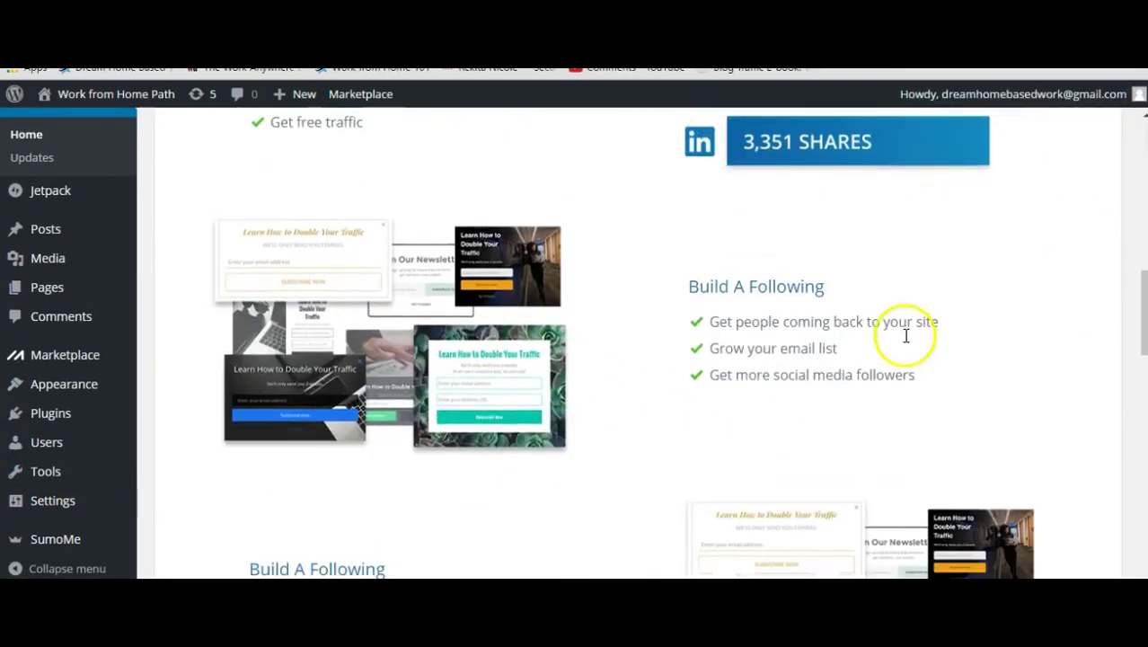
scroll(958, 388, "down", 4)
scroll(959, 386, "up", 7)
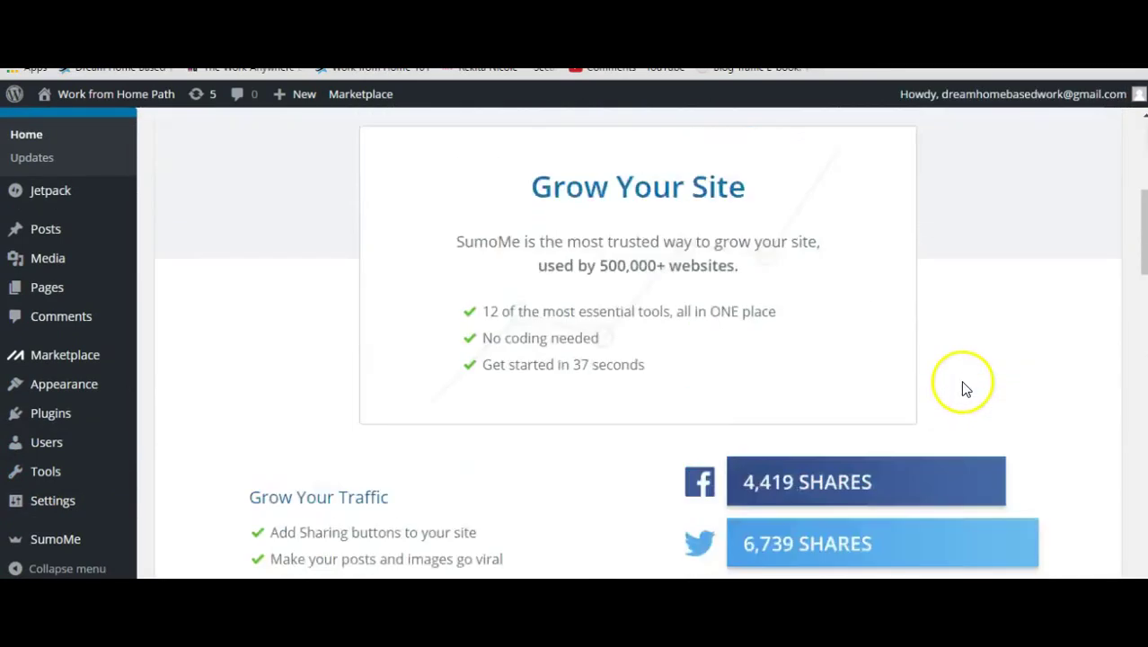
scroll(963, 384, "up", 5)
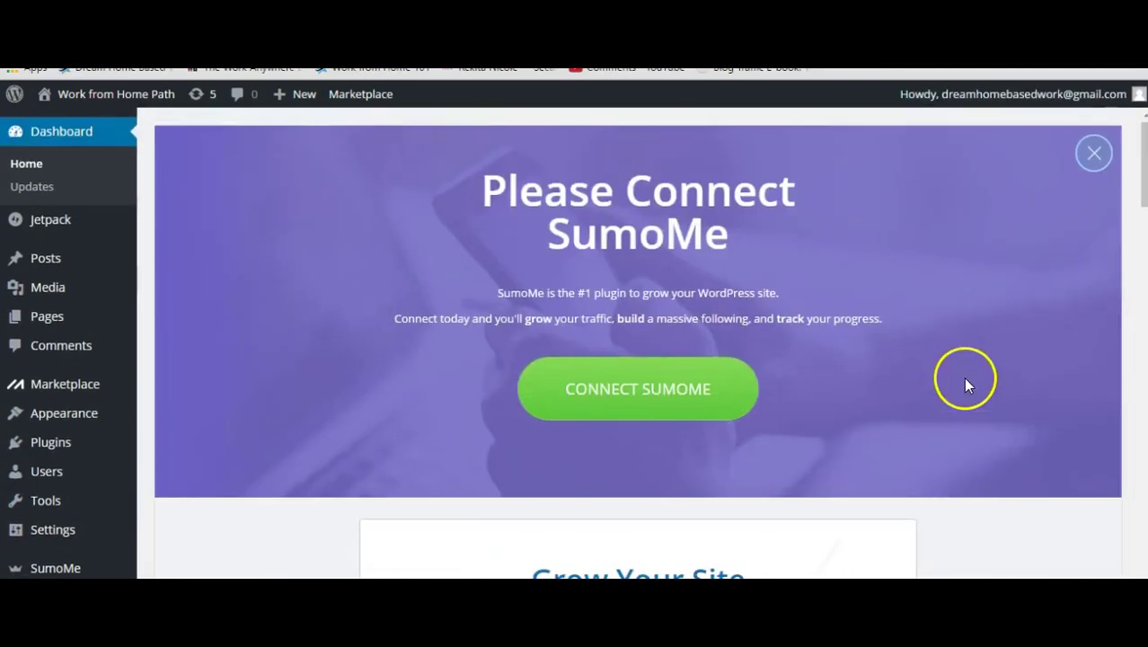
left_click(1092, 156)
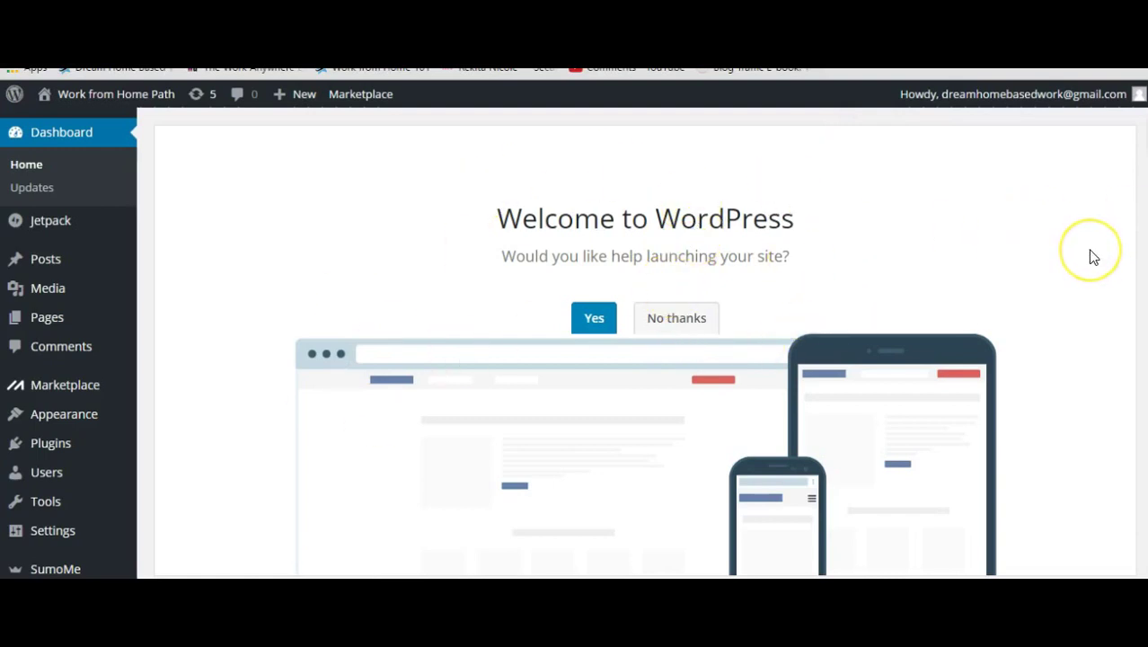
Accept launch help on the Welcome panel and view the public Work from Home Path site.
scroll(1094, 258, "down", 1)
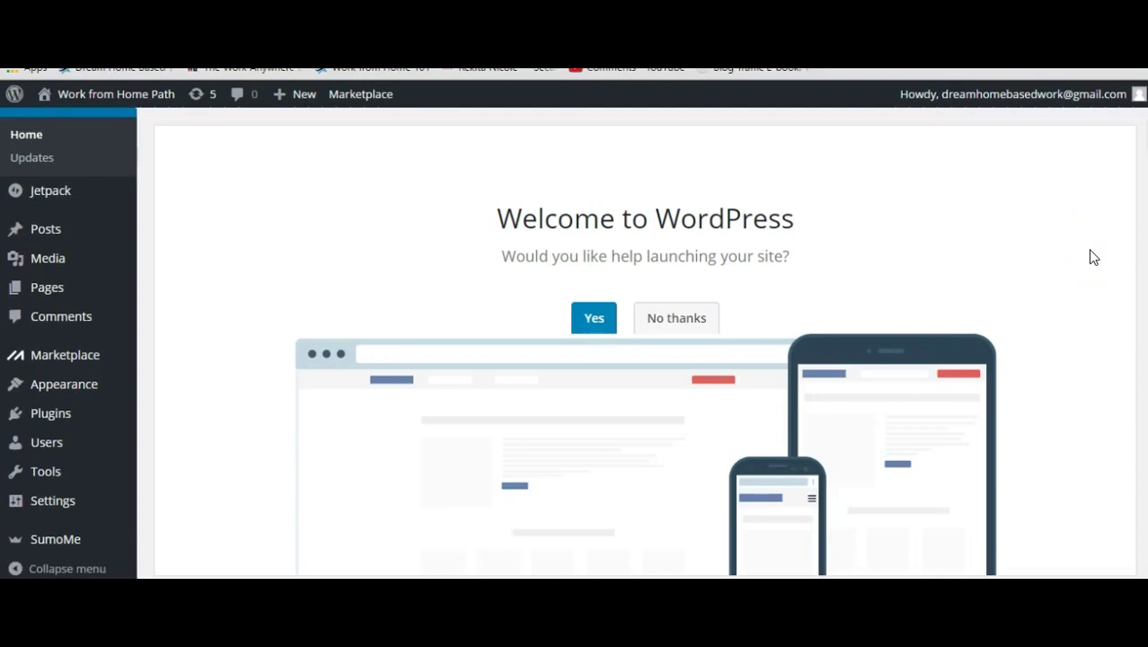
left_click(580, 322)
mouse_move(156, 105)
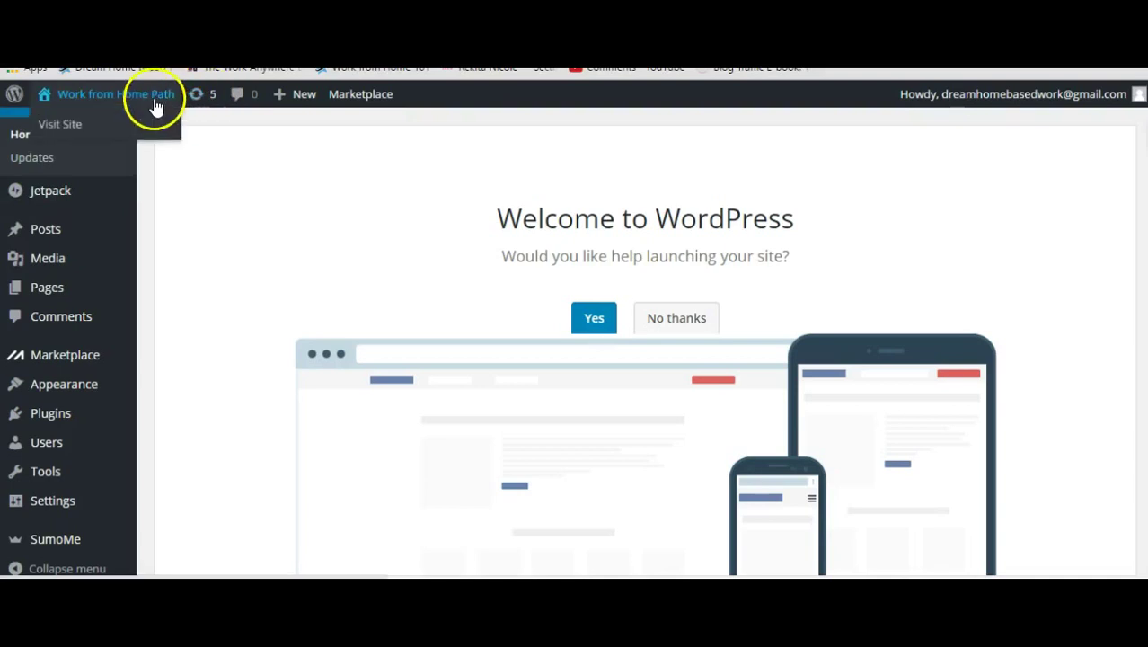
left_click(70, 127)
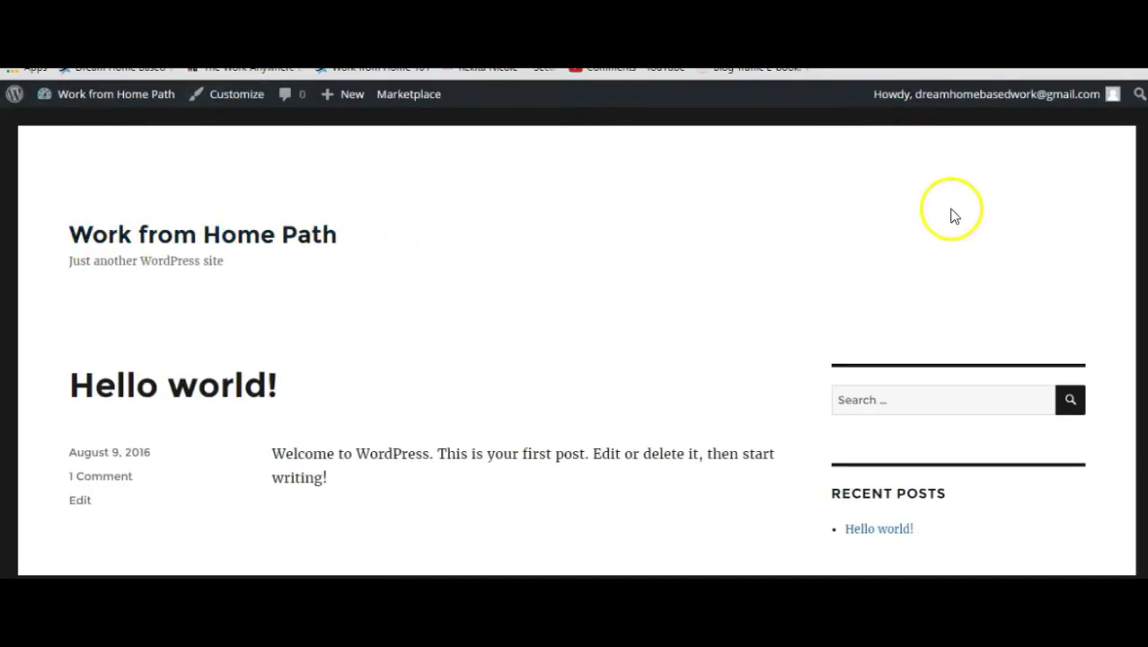
Scroll through the public site's Hello world! post, then return to the admin dashboard.
scroll(952, 216, "down", 3)
scroll(953, 217, "down", 4)
scroll(917, 340, "up", 8)
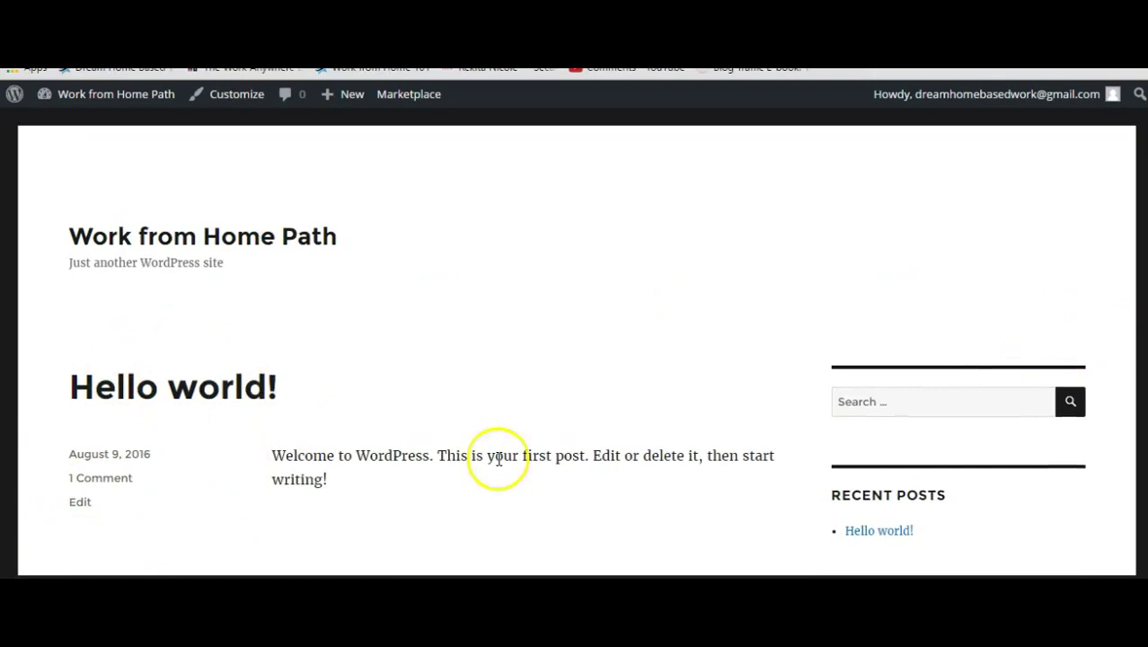
mouse_move(32, 96)
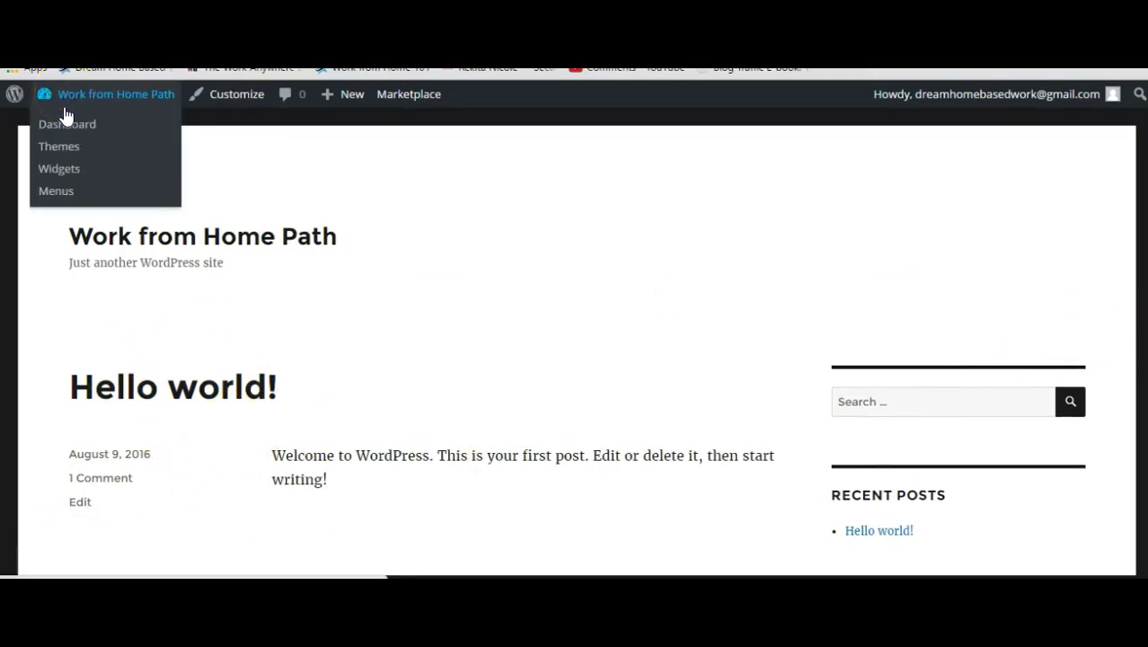
left_click(62, 131)
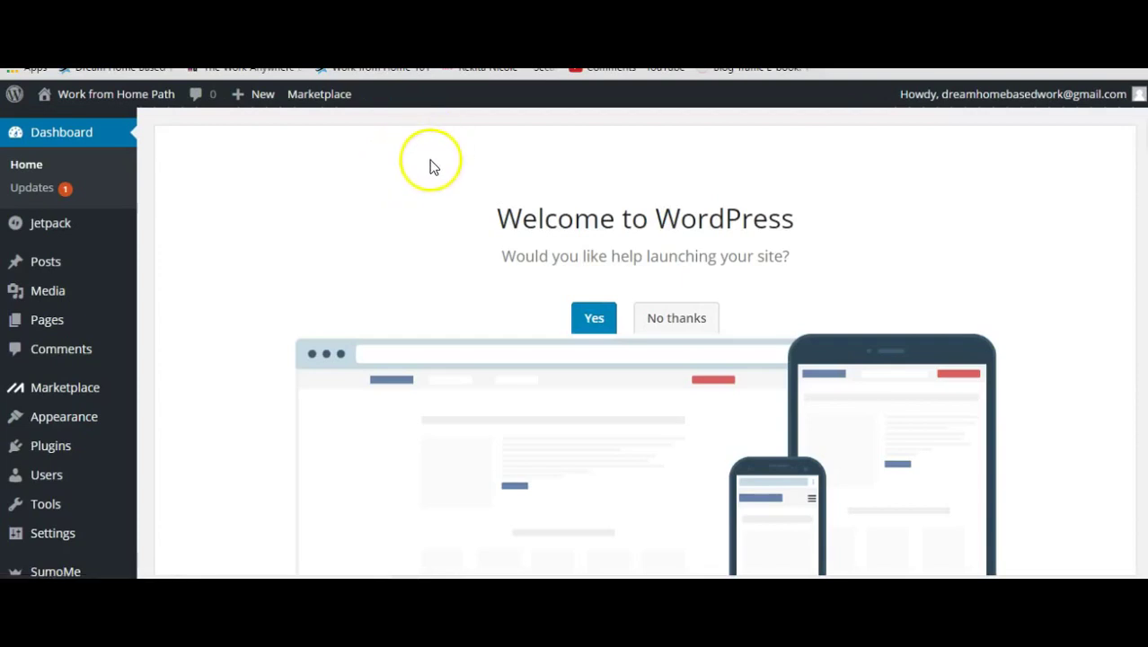
Open Appearance > Themes and browse the five installed theme cards, with Twenty Sixteen active.
mouse_move(78, 431)
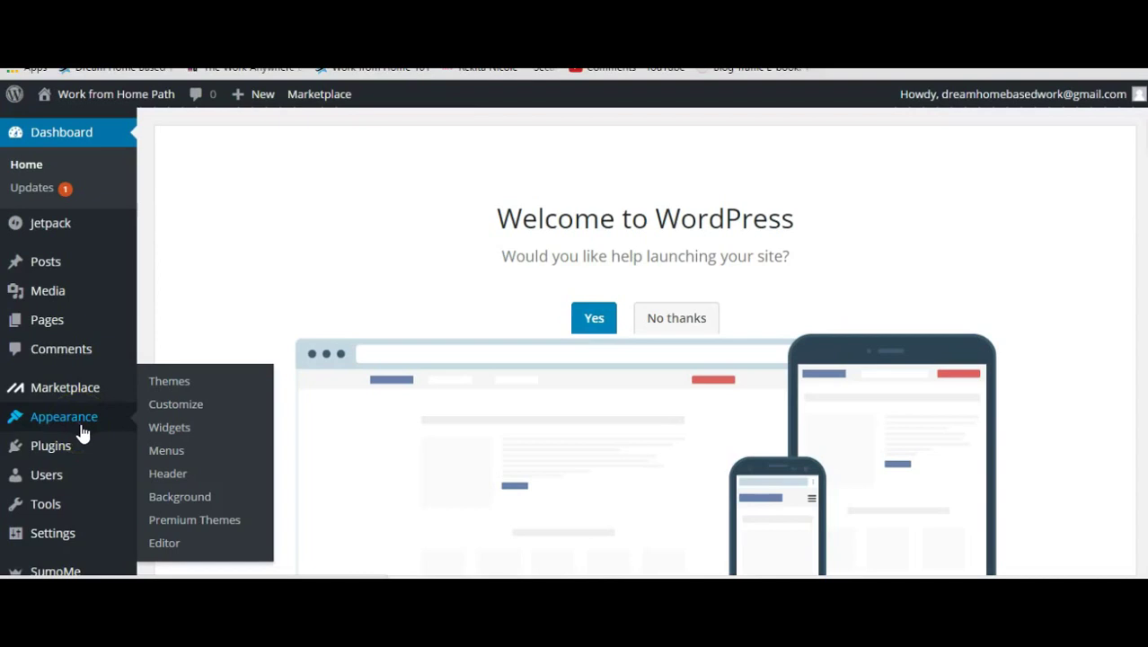
left_click(177, 385)
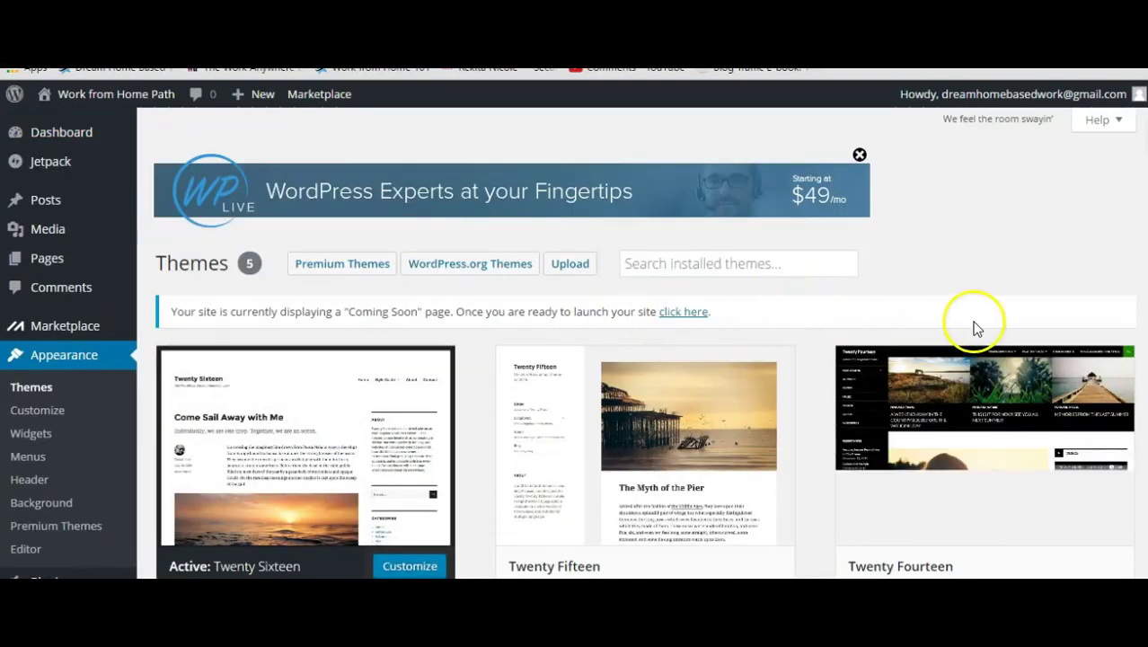
scroll(961, 269, "down", 1)
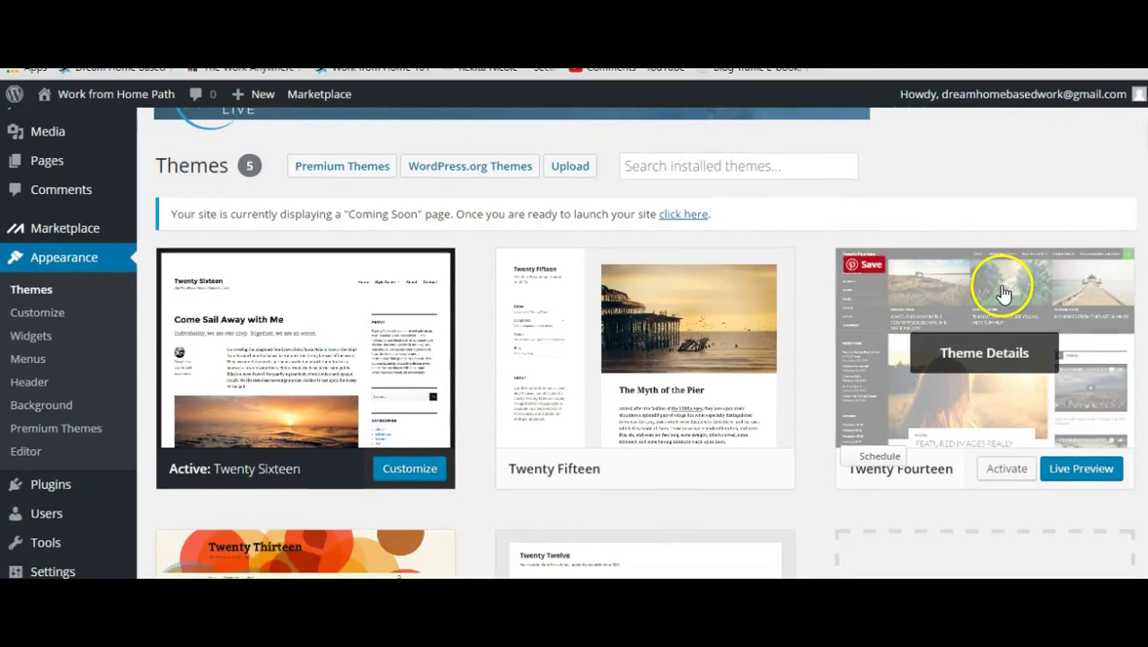
scroll(629, 396, "down", 3)
scroll(871, 371, "down", 1)
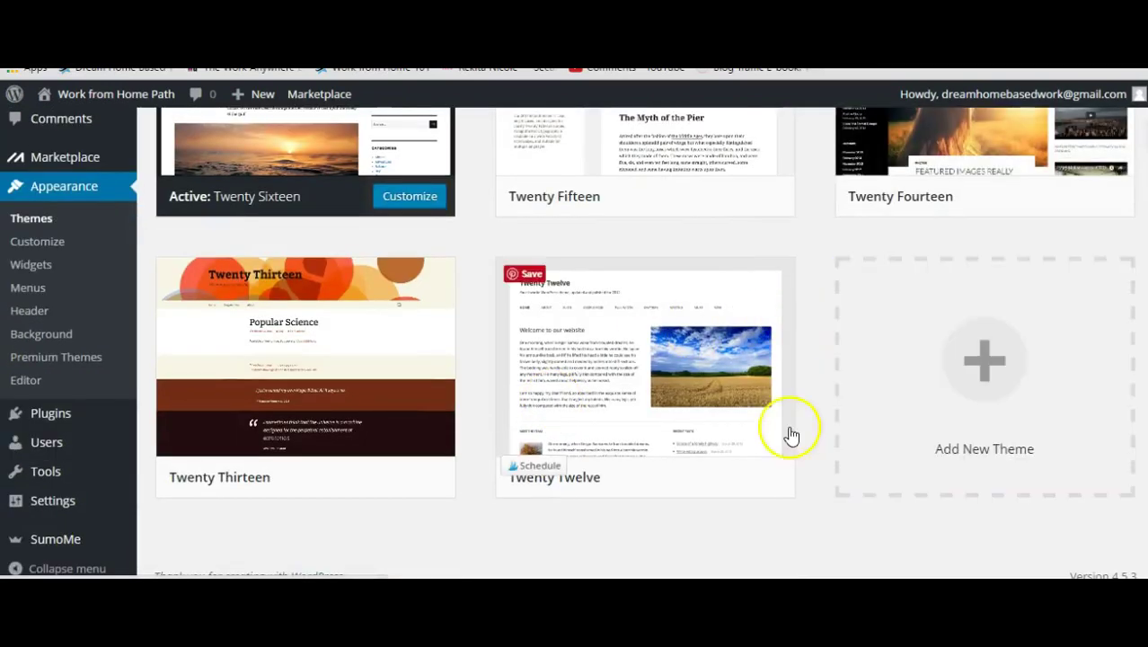
scroll(799, 422, "up", 5)
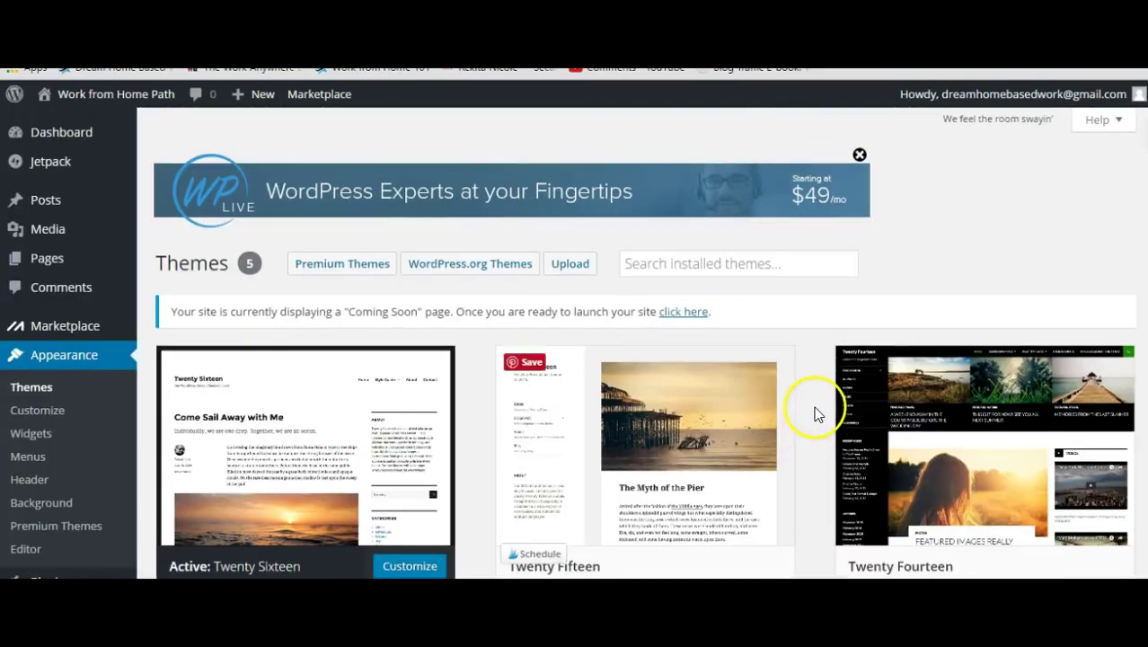
scroll(1015, 243, "down", 2)
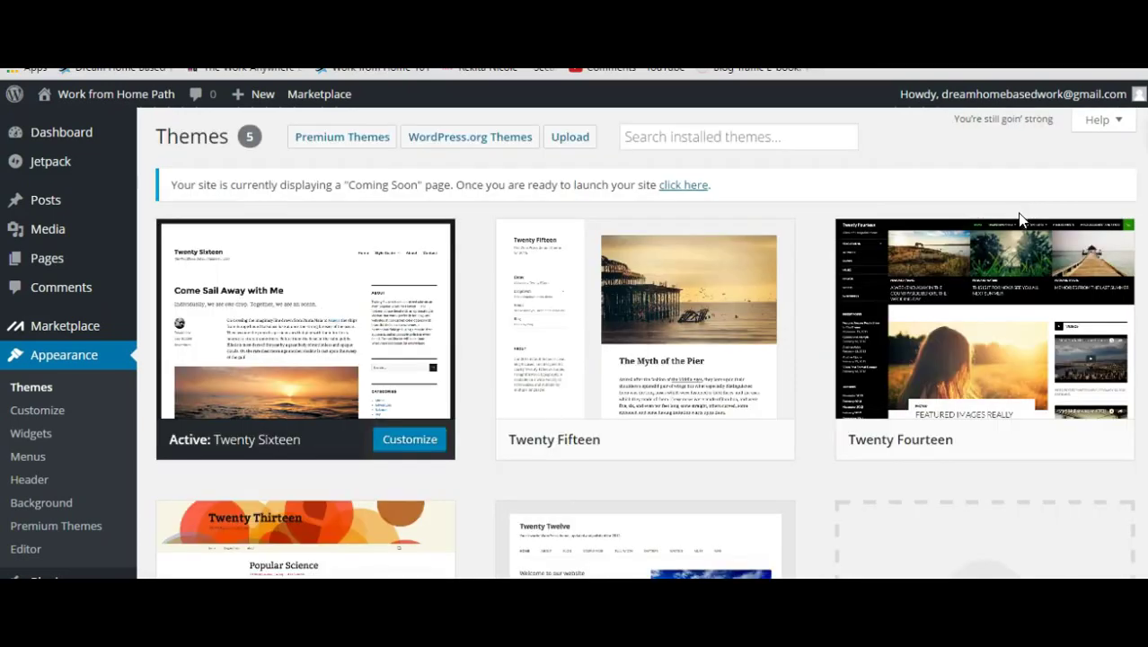
mouse_move(796, 381)
left_click(817, 287)
left_click(819, 284)
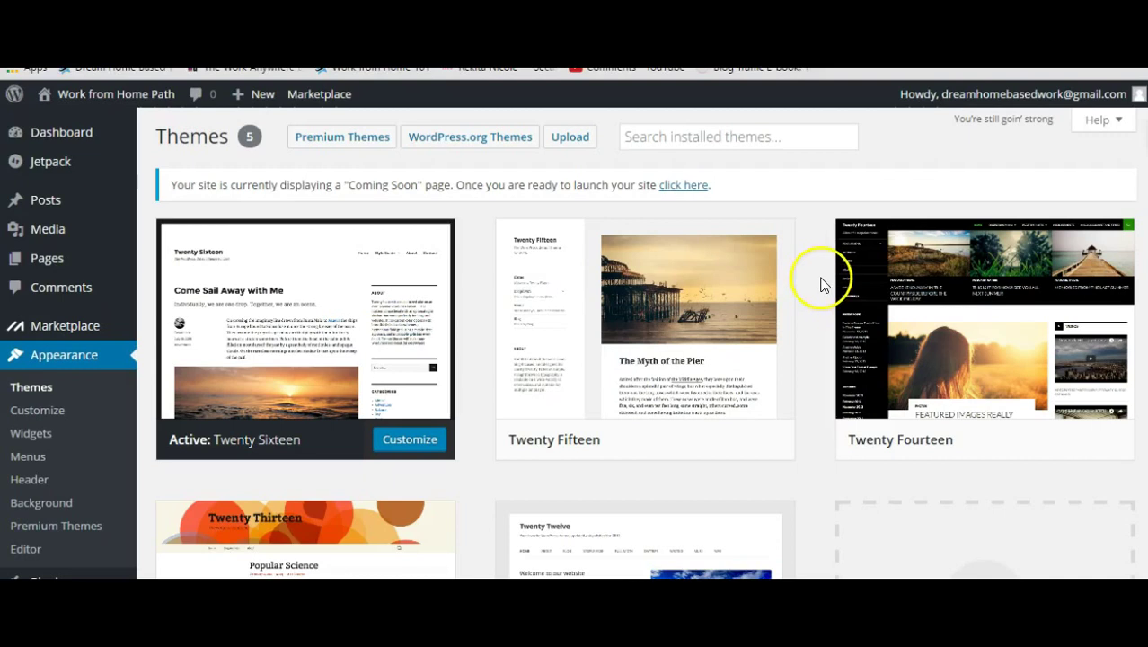